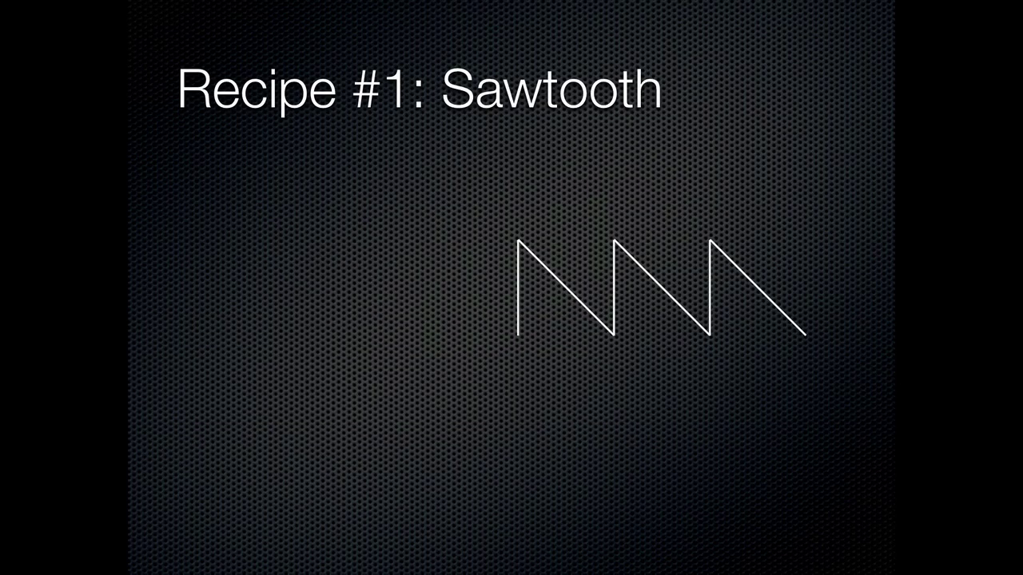
Step: Reveal the six sawtooth recipe bullets, from the full-strength fundamental to 'On and on to infinity.'
key(space)
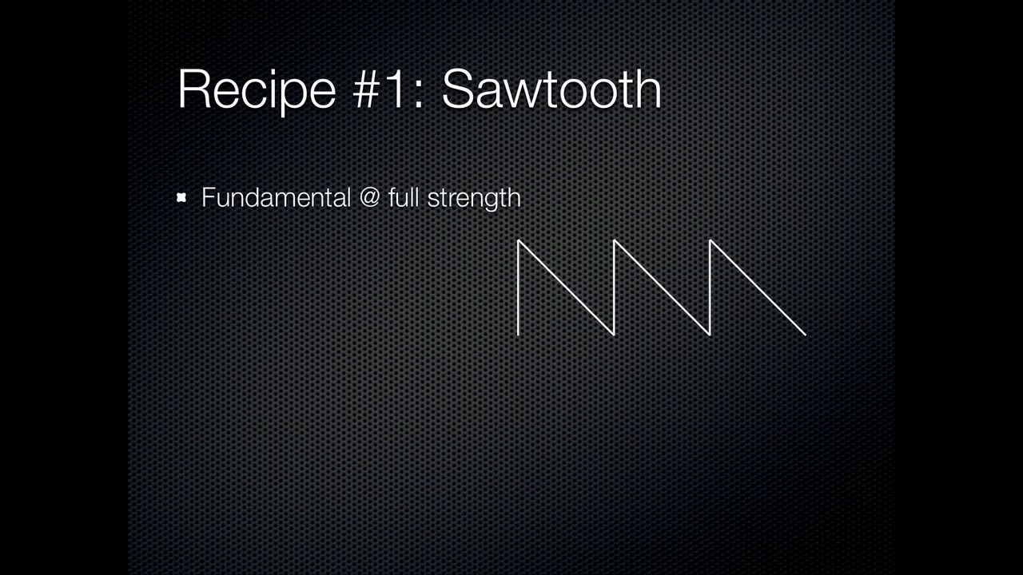
key(space)
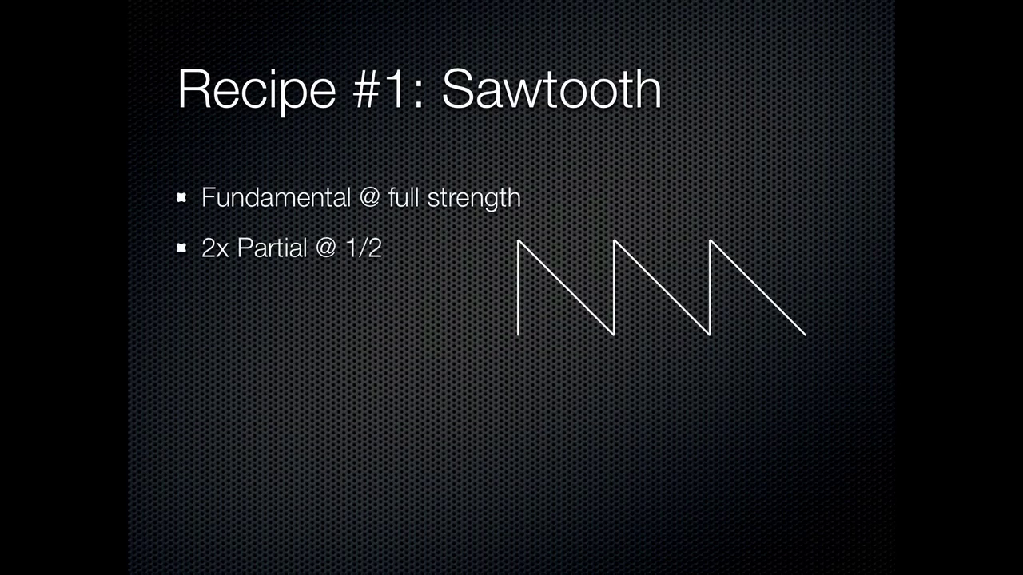
key(space)
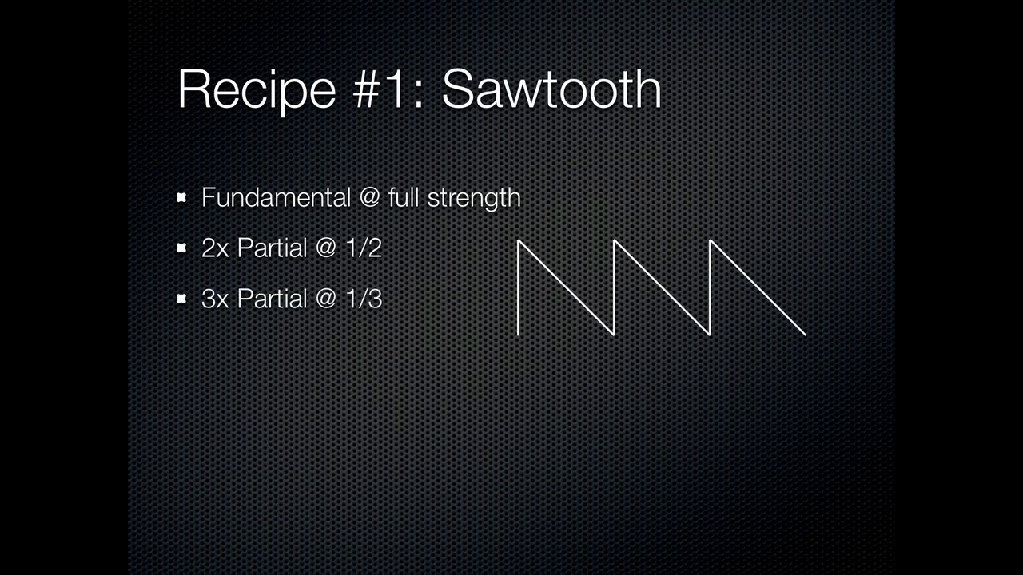
key(space)
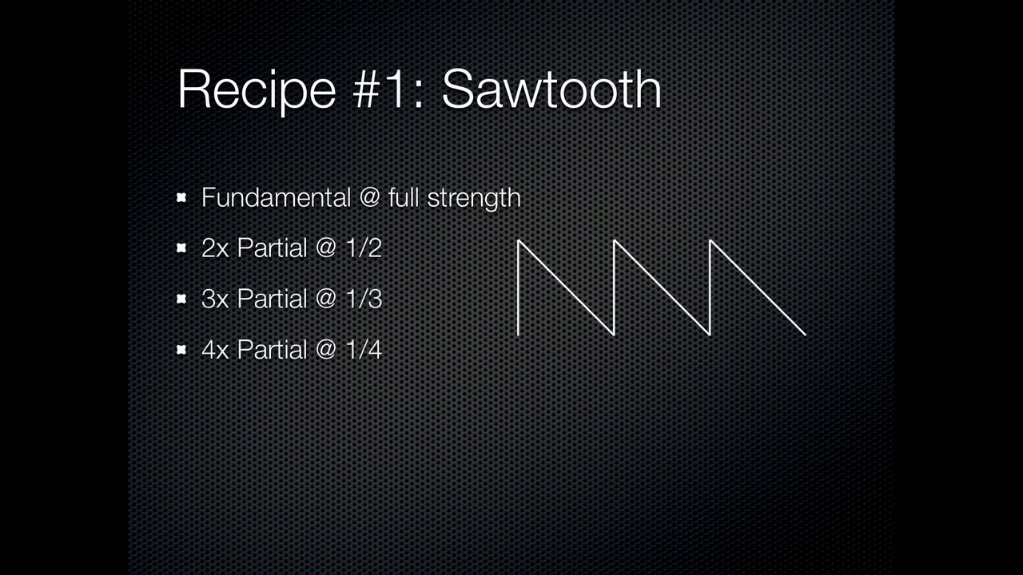
key(space)
key(space)
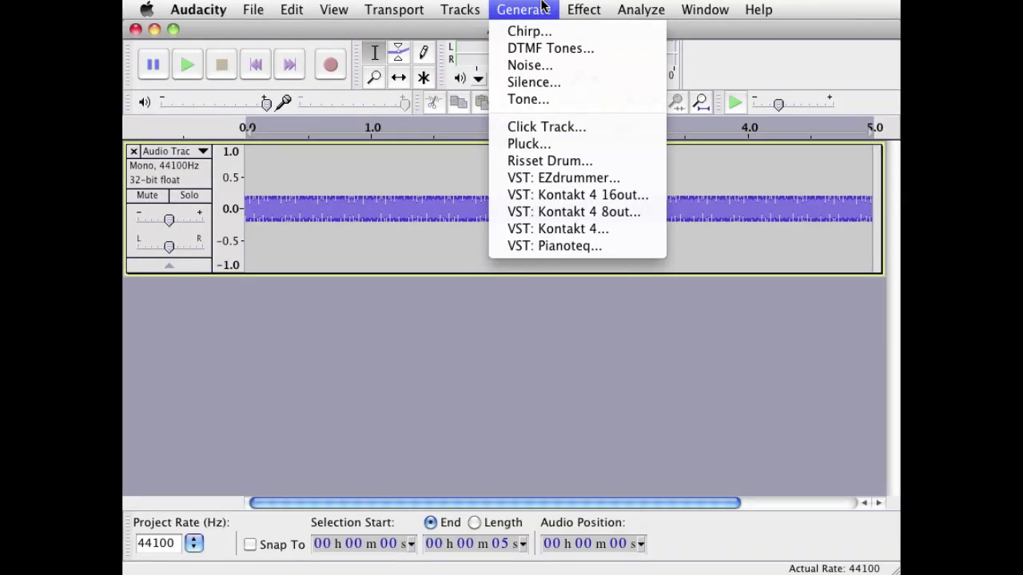
click(567, 102)
drag(490, 283, 434, 272)
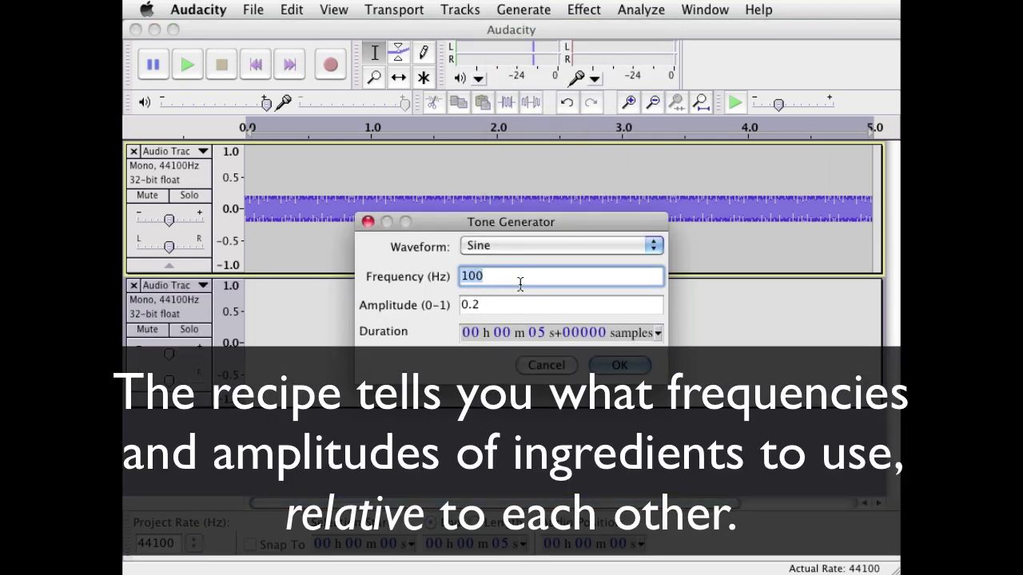
click(505, 285)
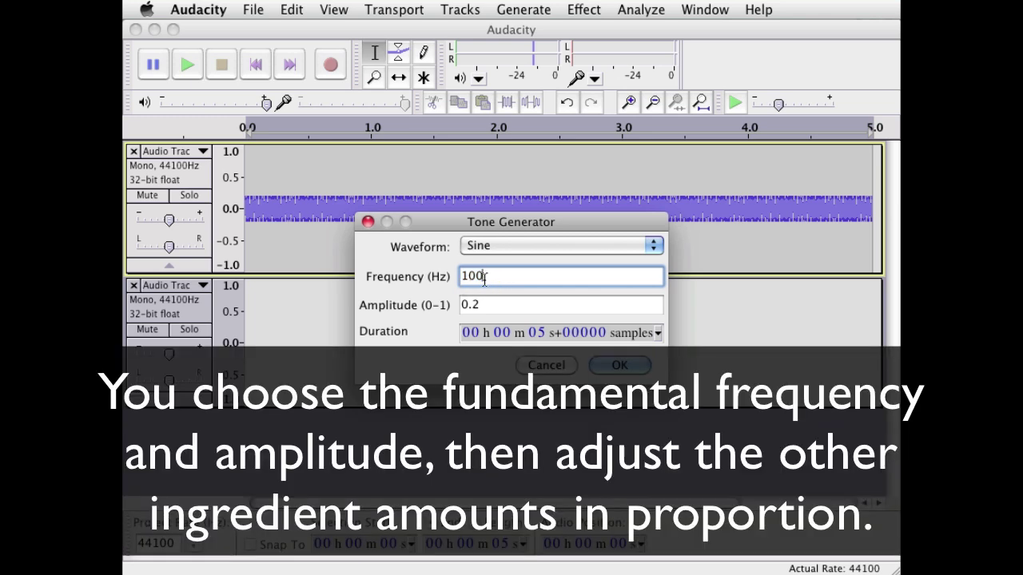
click(501, 308)
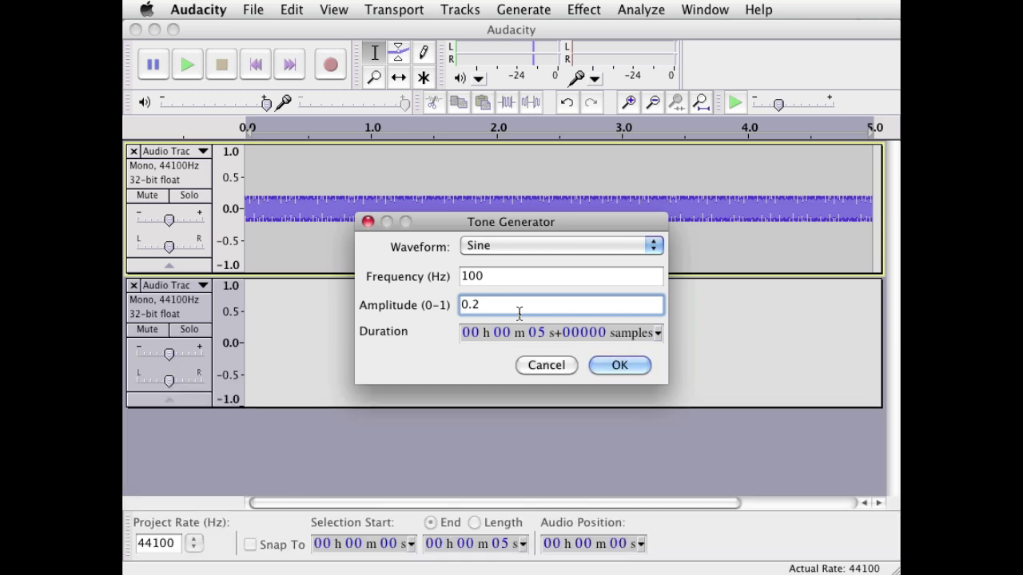
key(Escape)
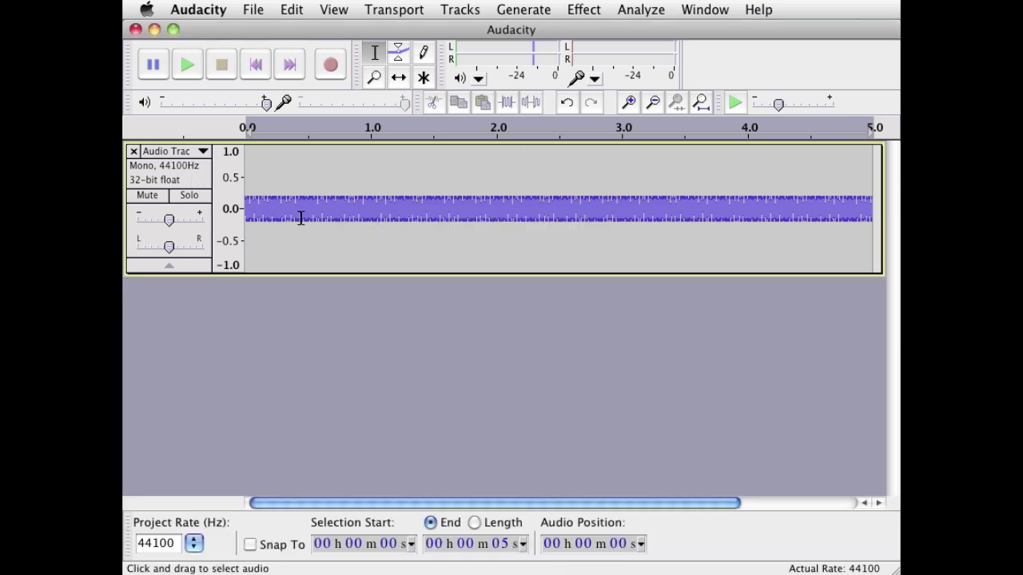
Step: Generate a 200 Hz sine partial at amplitude 0.1
click(520, 8)
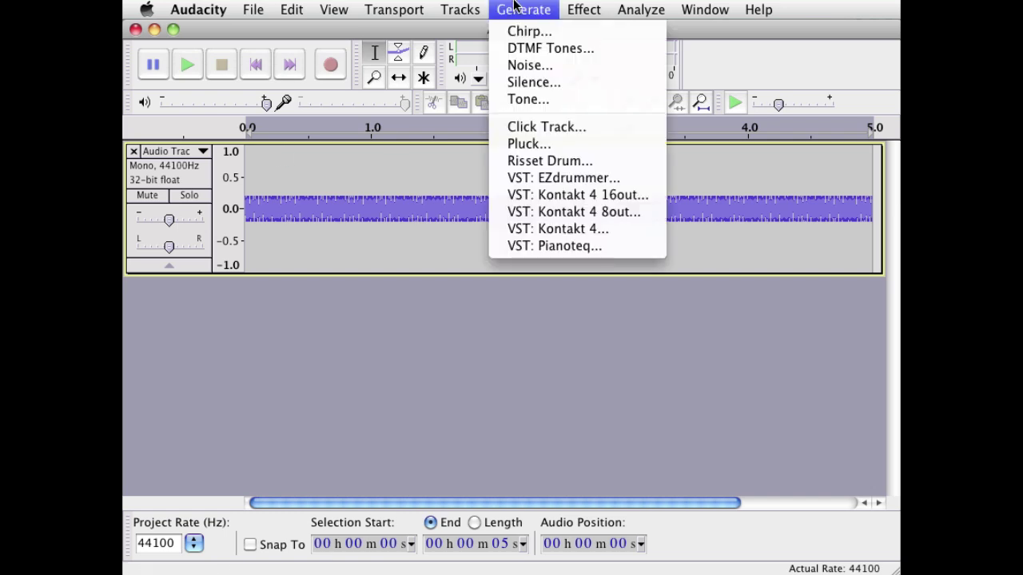
click(524, 98)
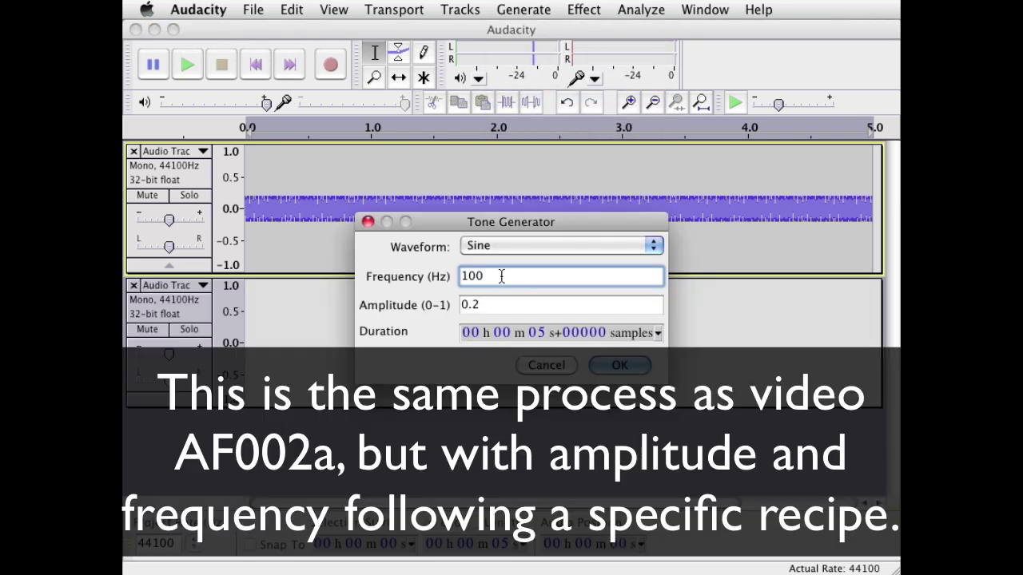
double_click(501, 276)
text(200)
click(479, 311)
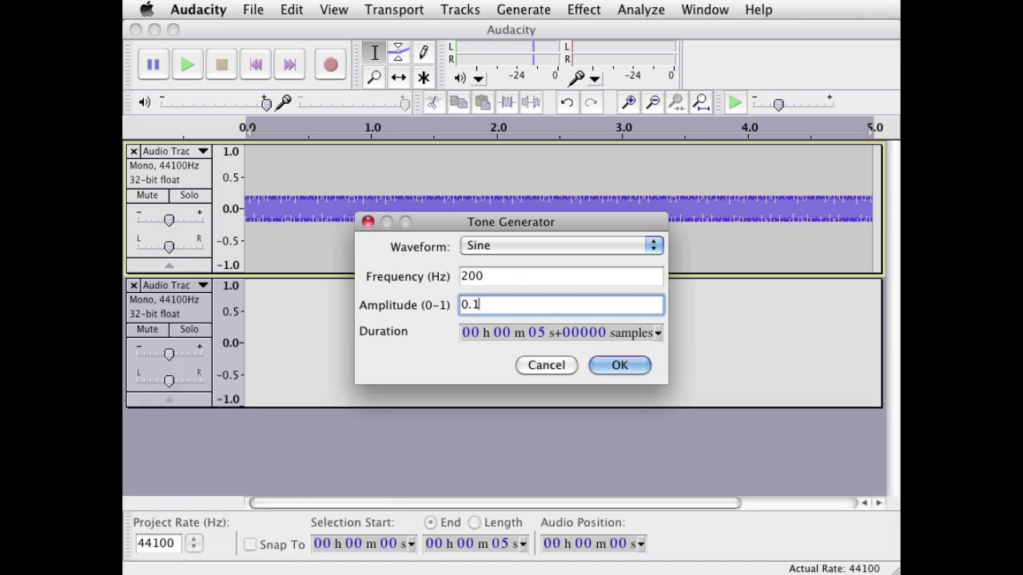
key(Return)
Step: Generate the 300 Hz partial at amplitude 0.0667, then set the next tone's frequency to 400 Hz
click(523, 9)
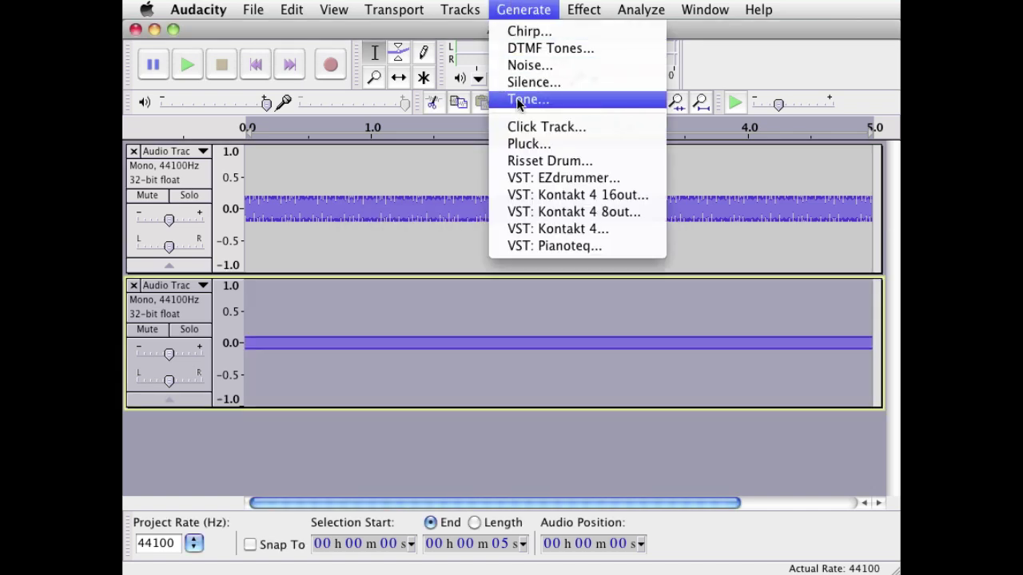
click(527, 99)
click(510, 306)
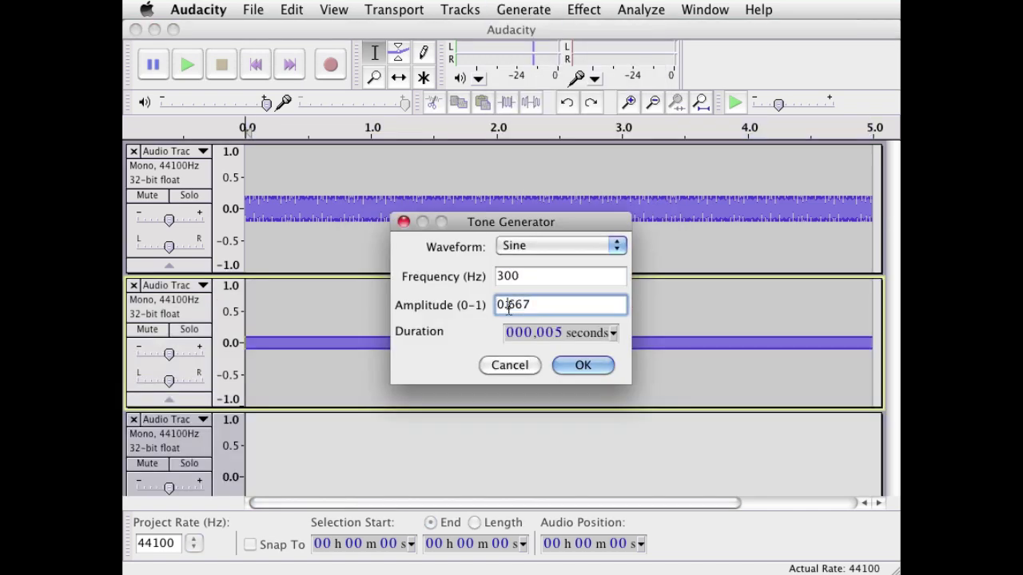
text(0)
click(588, 364)
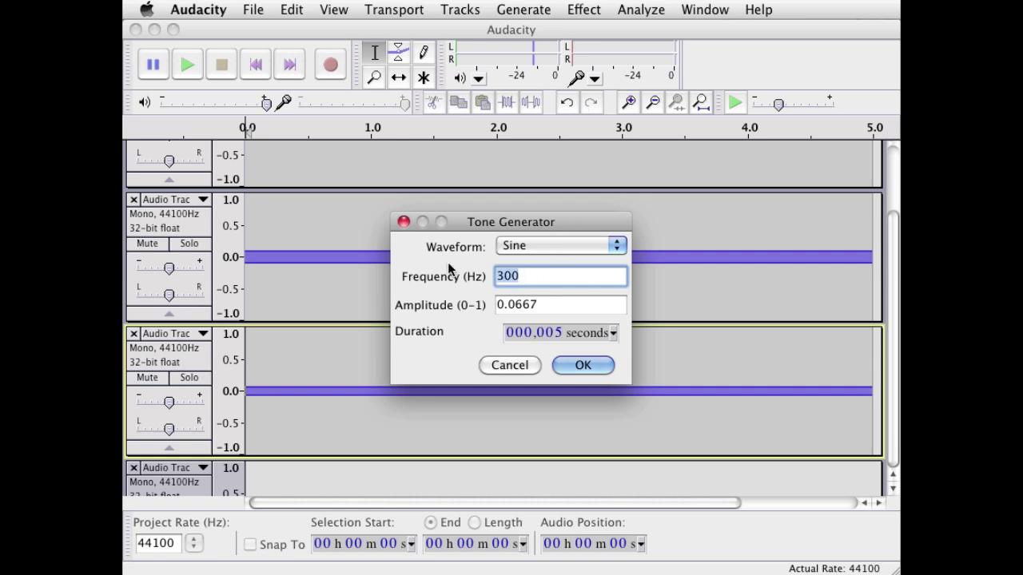
text(400)
key(Tab)
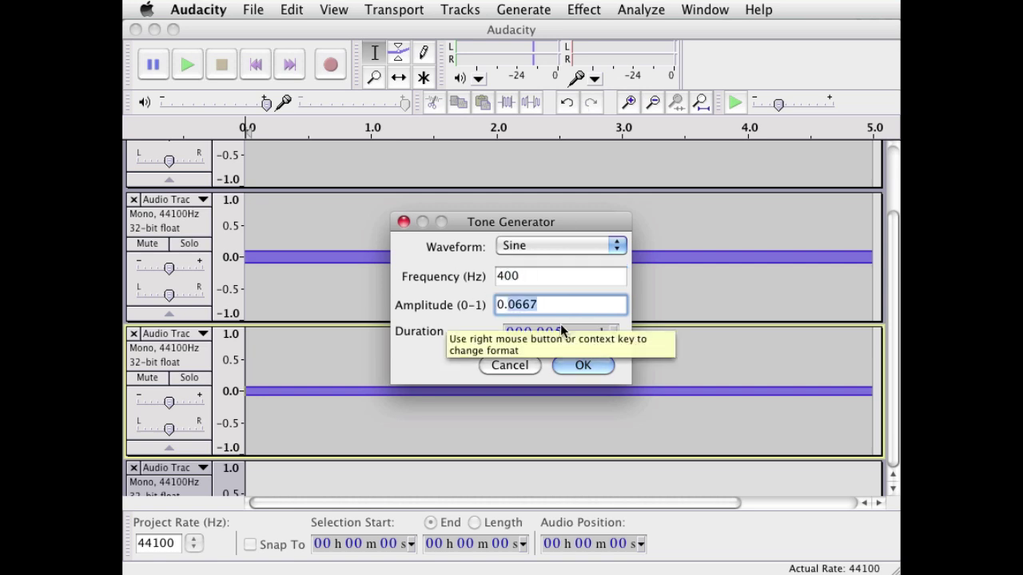
Step: Generate the 400 Hz partial at 0.05 and calculate the 0.2/6 and 0.2/7 amplitudes
text(0.05)
click(595, 366)
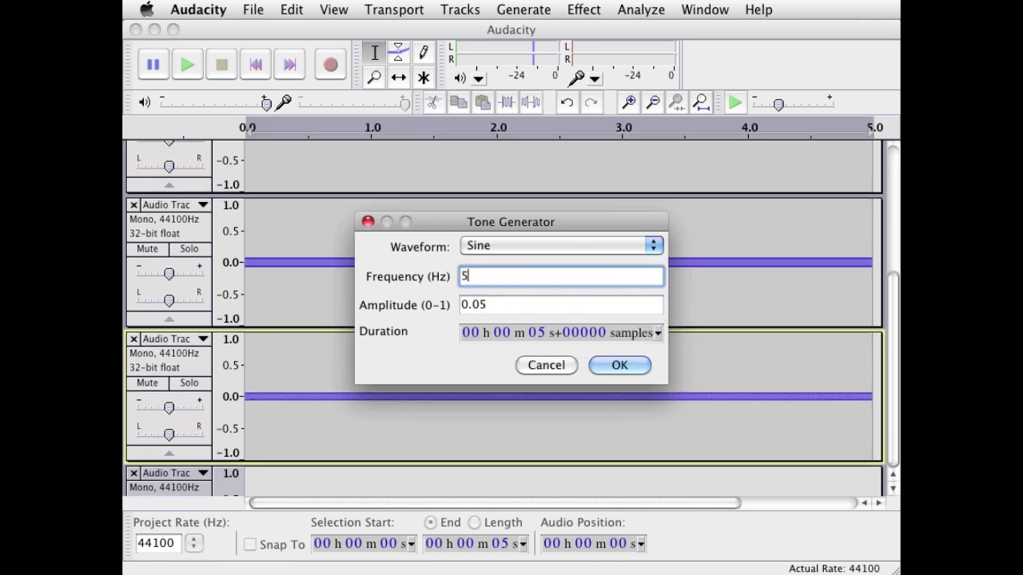
text(00)
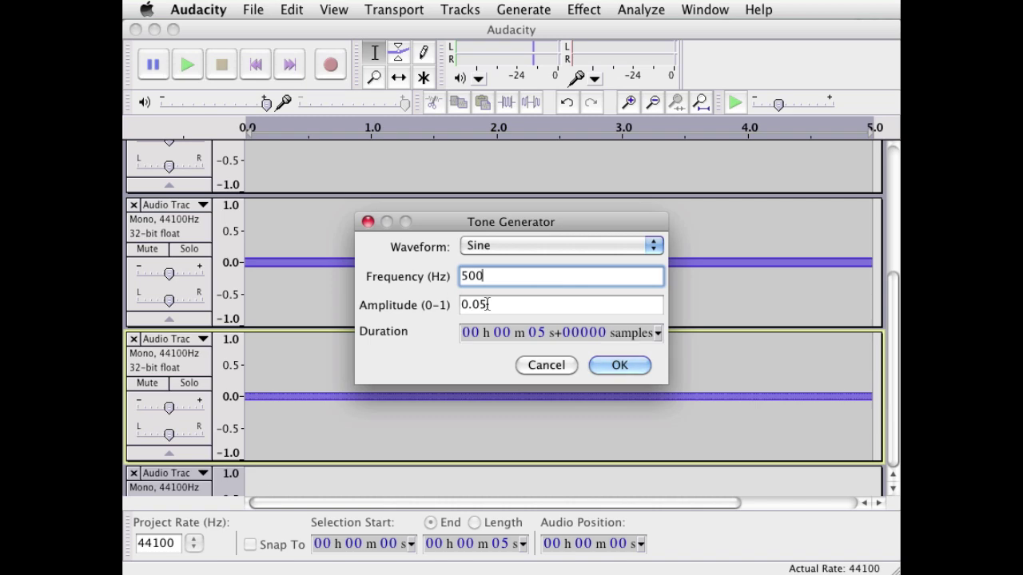
click(488, 305)
key(BackSpace)
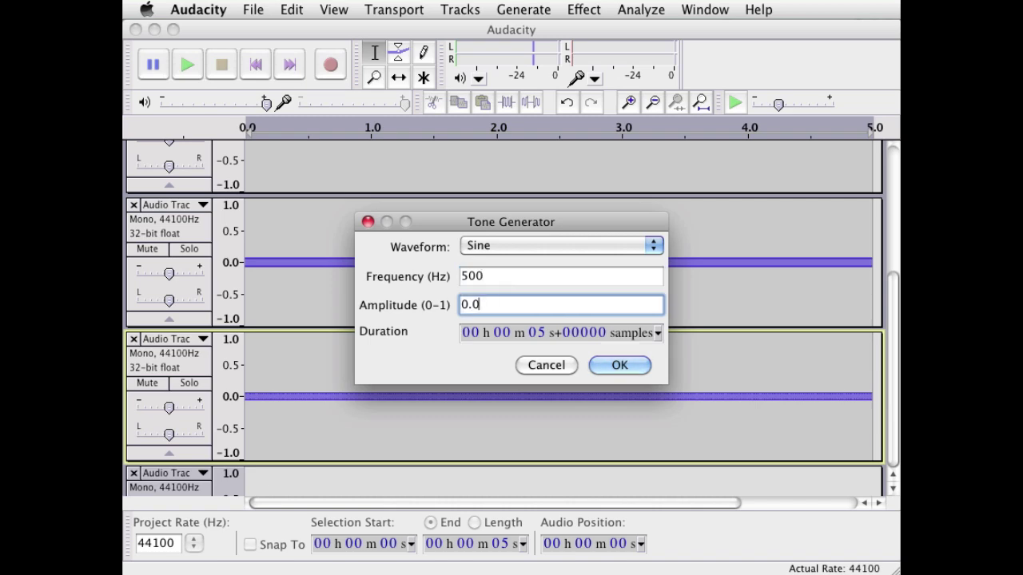
text(4)
text(600)
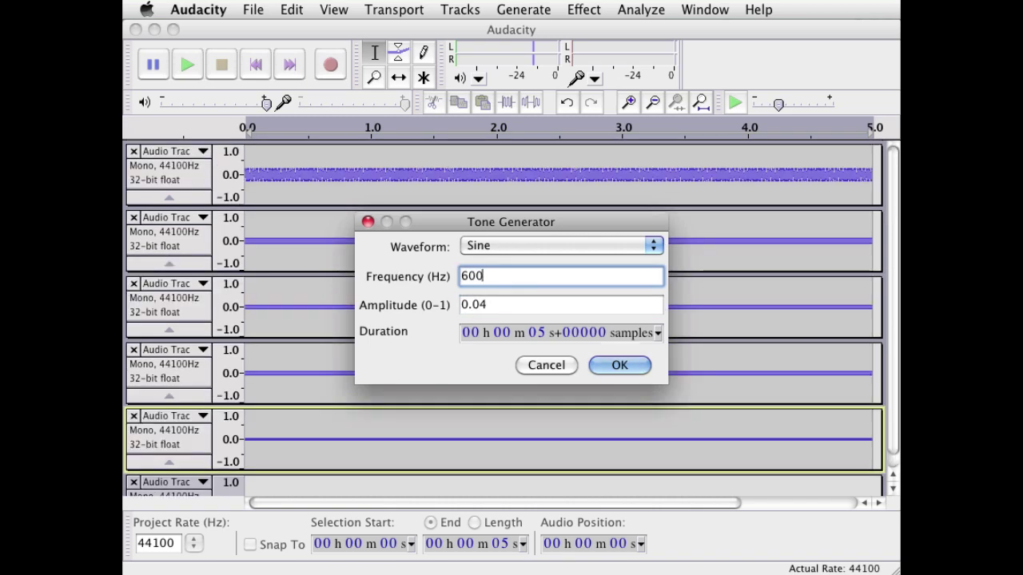
key(F12)
text(0.2)
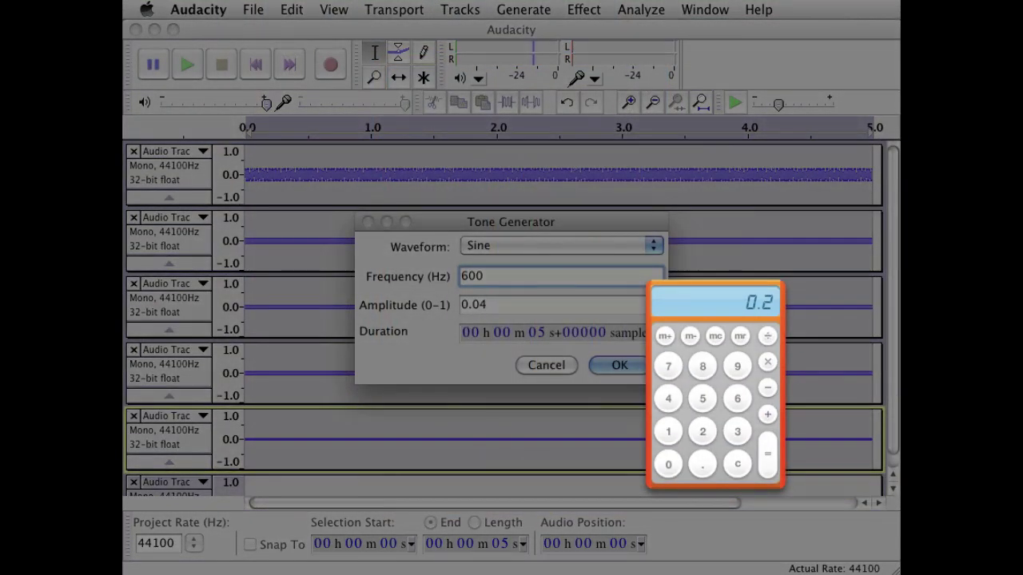
text(/6)
key(Return)
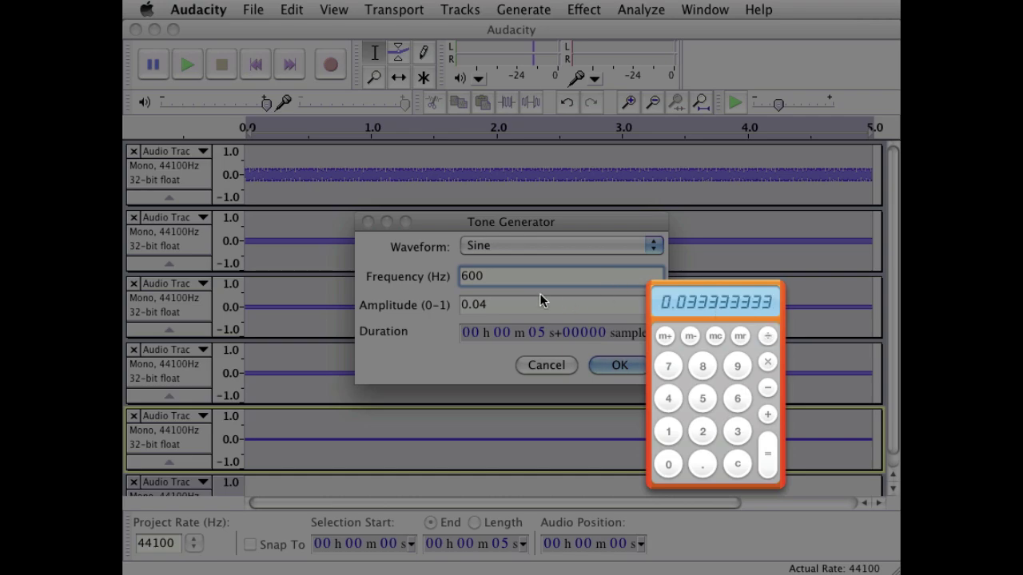
key(F12)
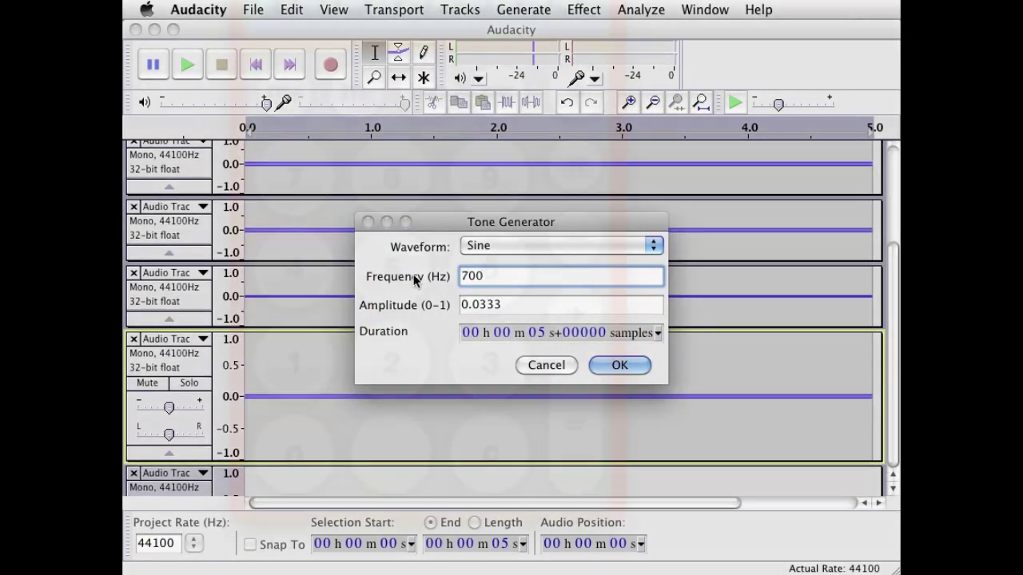
key(F12)
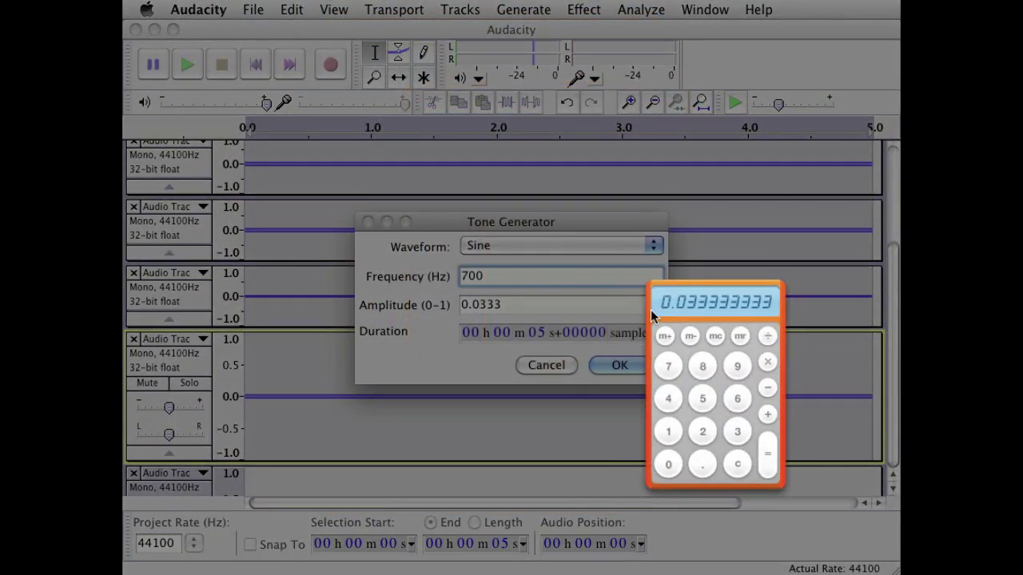
text(0.2/7)
key(Return)
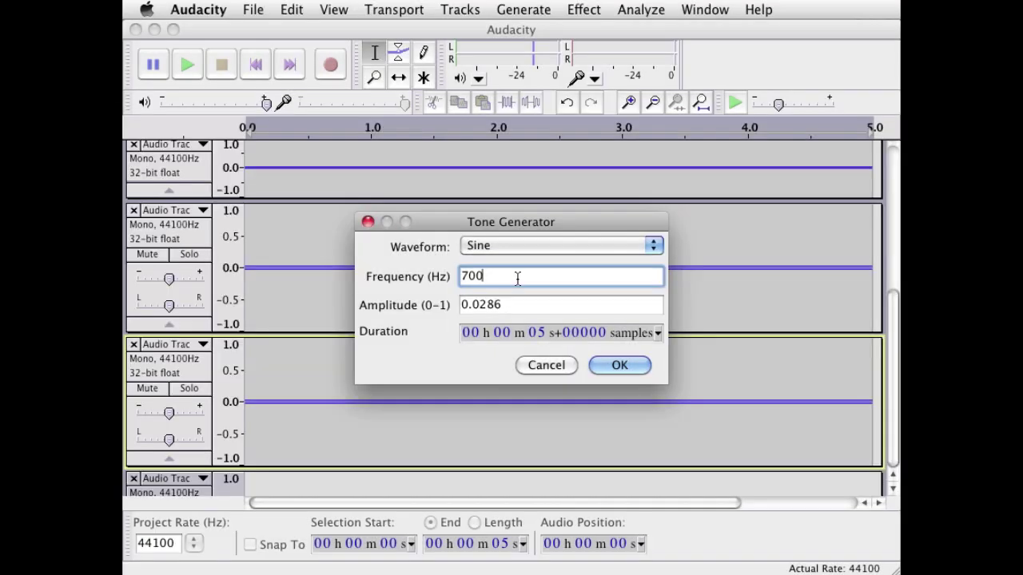
Step: Set up the 800 Hz partial at 0.025 and generate the 900 Hz partial at 0.0222
drag(522, 276, 372, 275)
text(800)
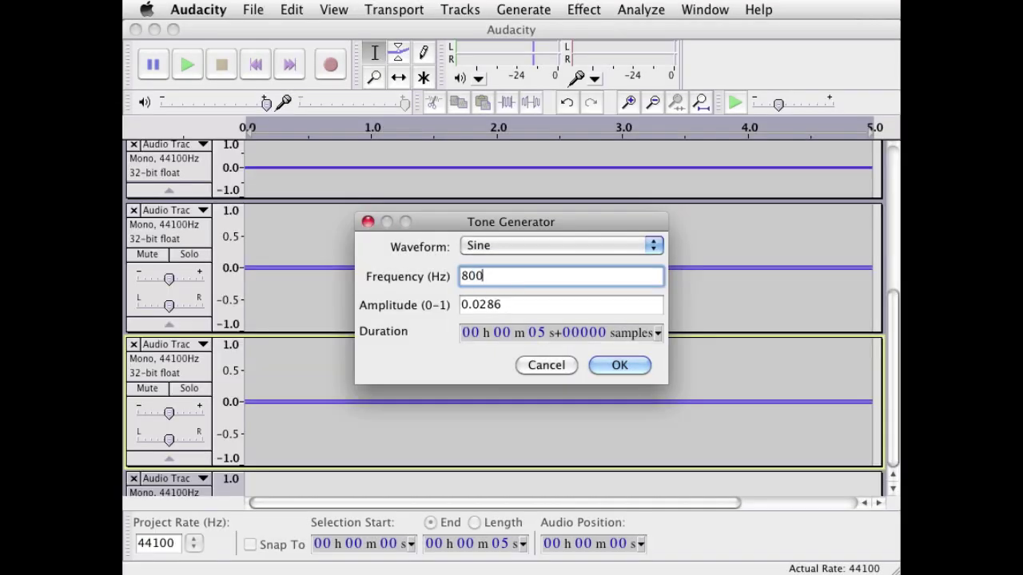
click(502, 305)
drag(502, 305, 489, 303)
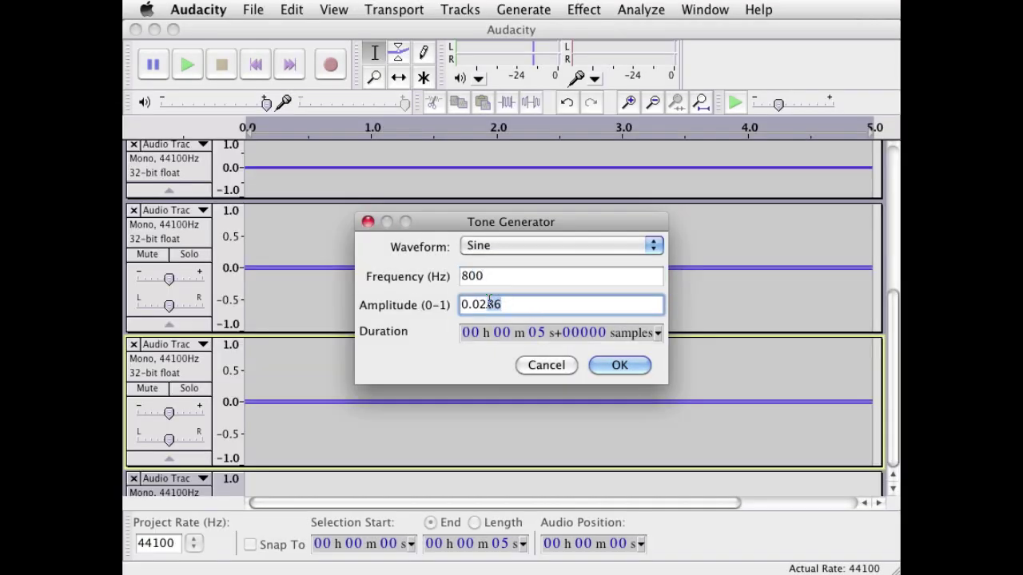
text(5)
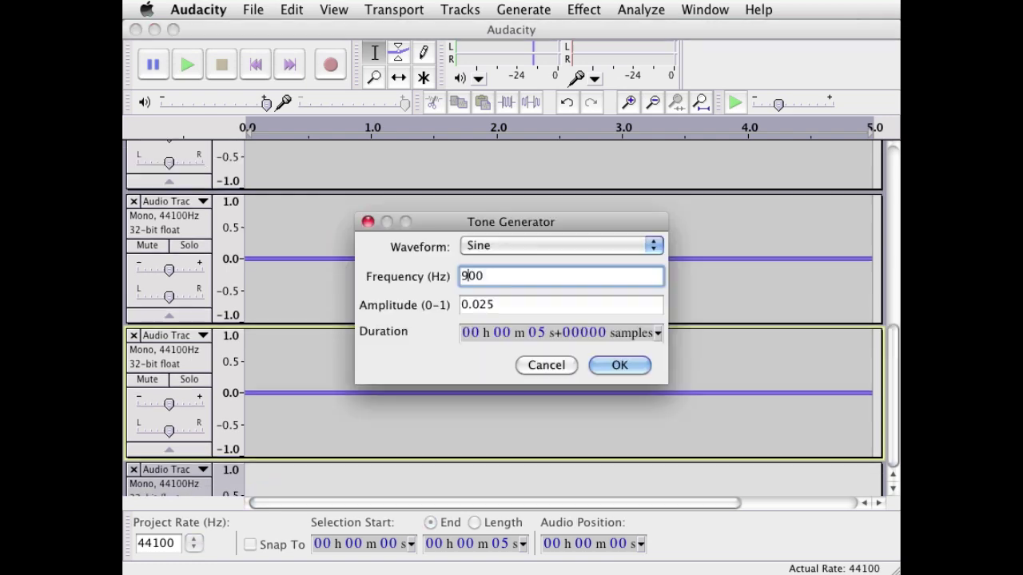
click(510, 304)
key(F12)
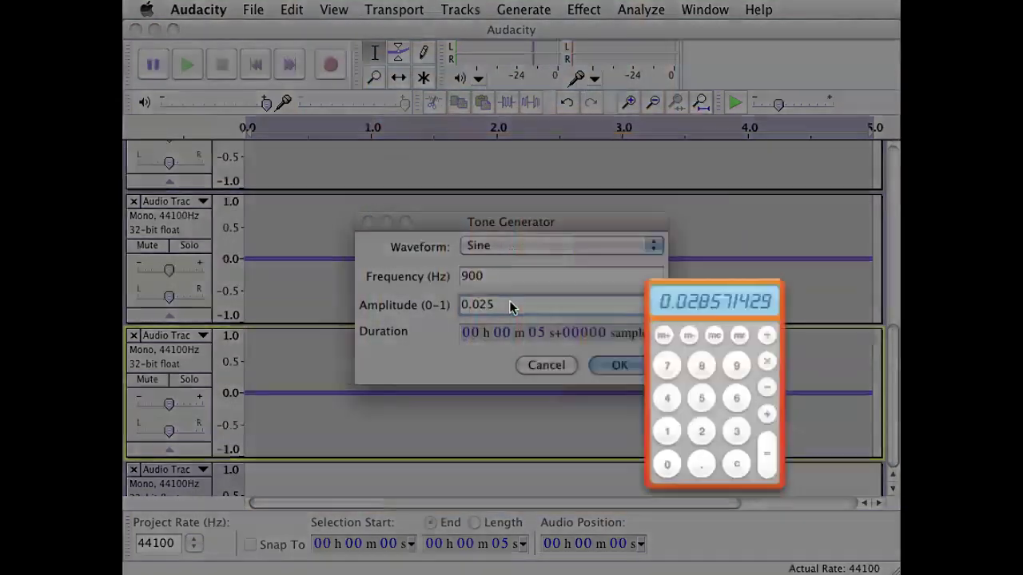
text(0.2/9=)
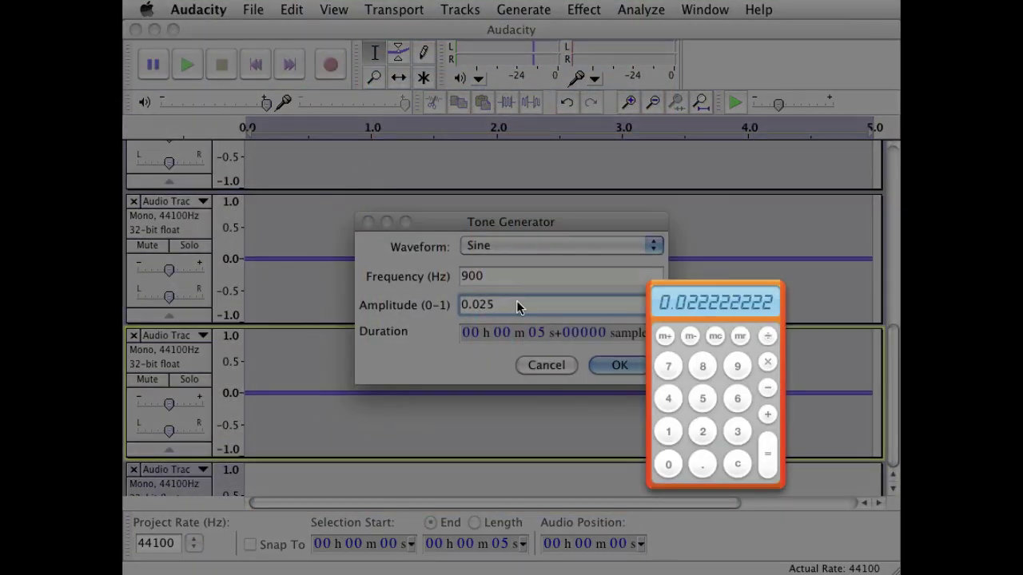
key(F12)
key(BackSpace)
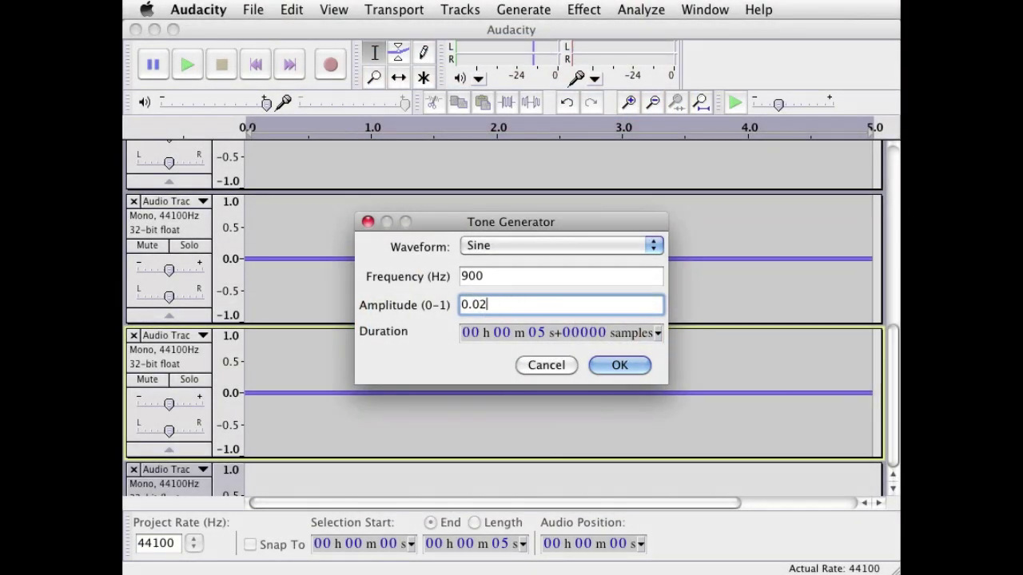
text(22)
key(Return)
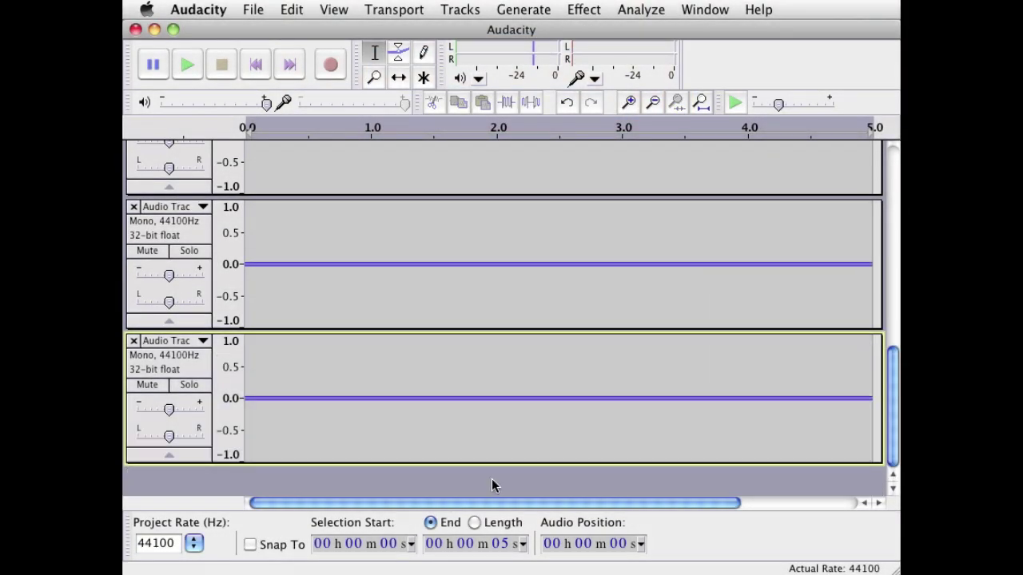
Step: Generate the 1000 Hz partial at 0.02 and zoom in to see the individual wave cycles
click(511, 9)
click(559, 101)
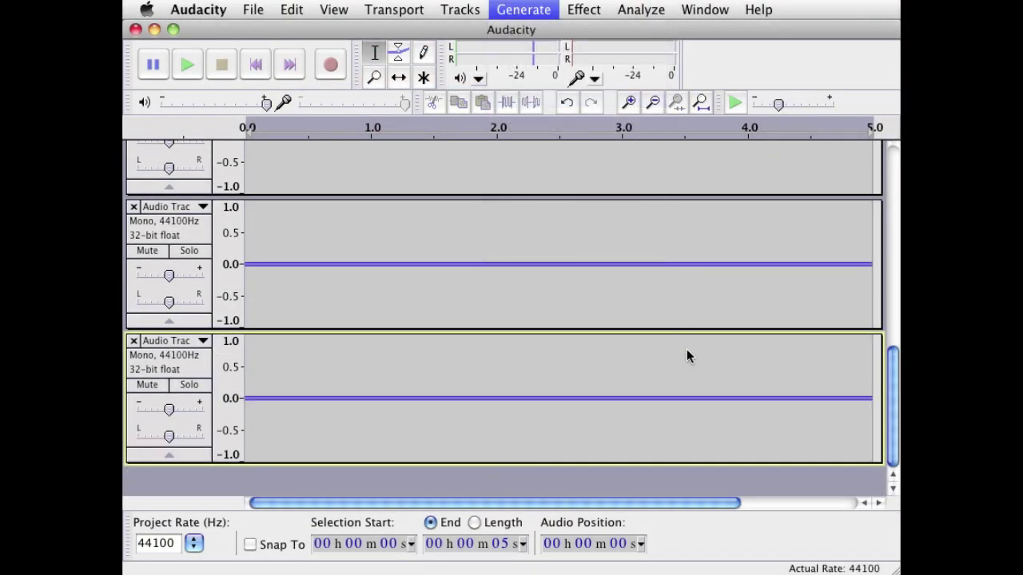
key(Delete)
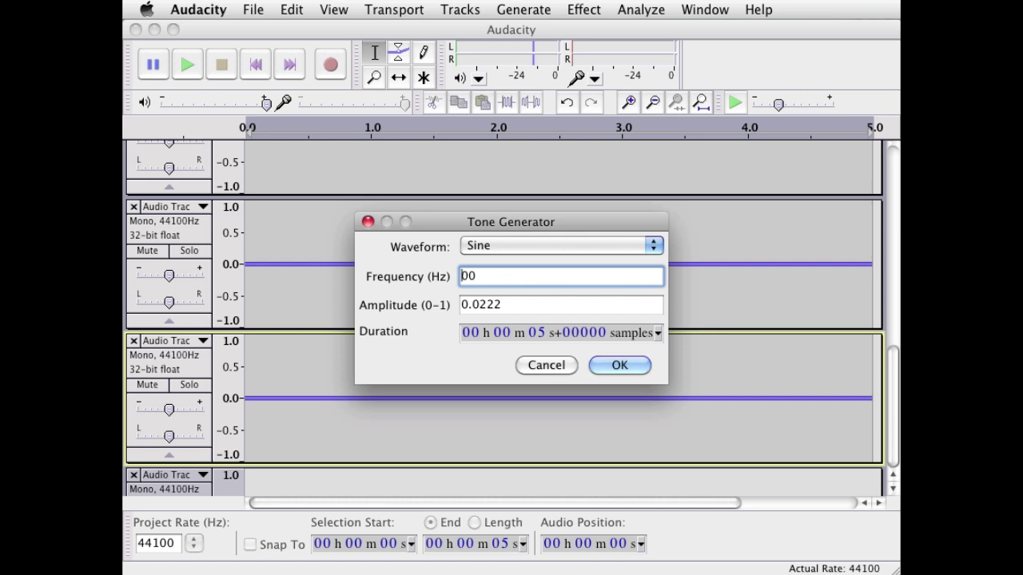
text(10)
click(516, 306)
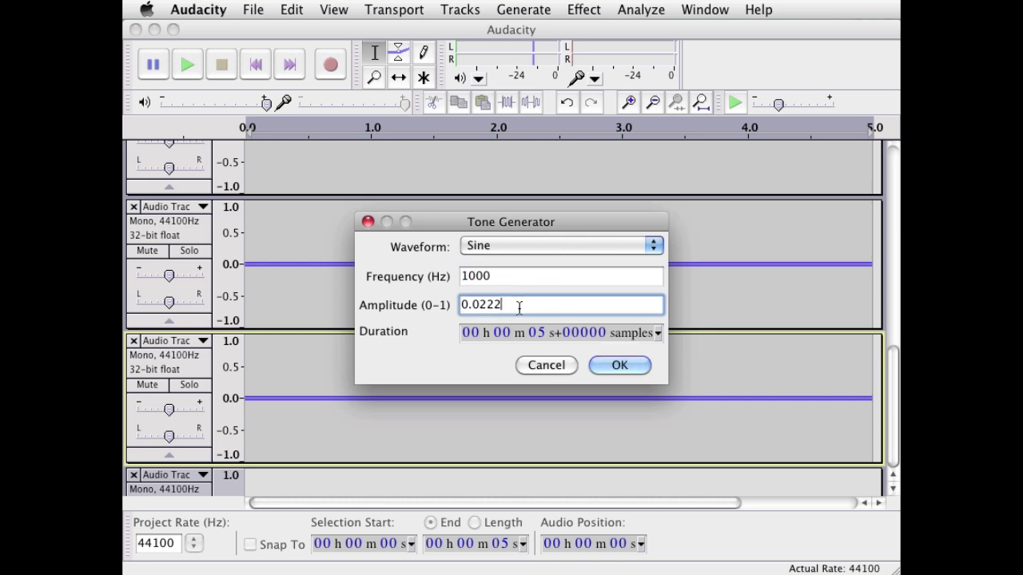
key(BackSpace)
key(BackSpace)
click(620, 365)
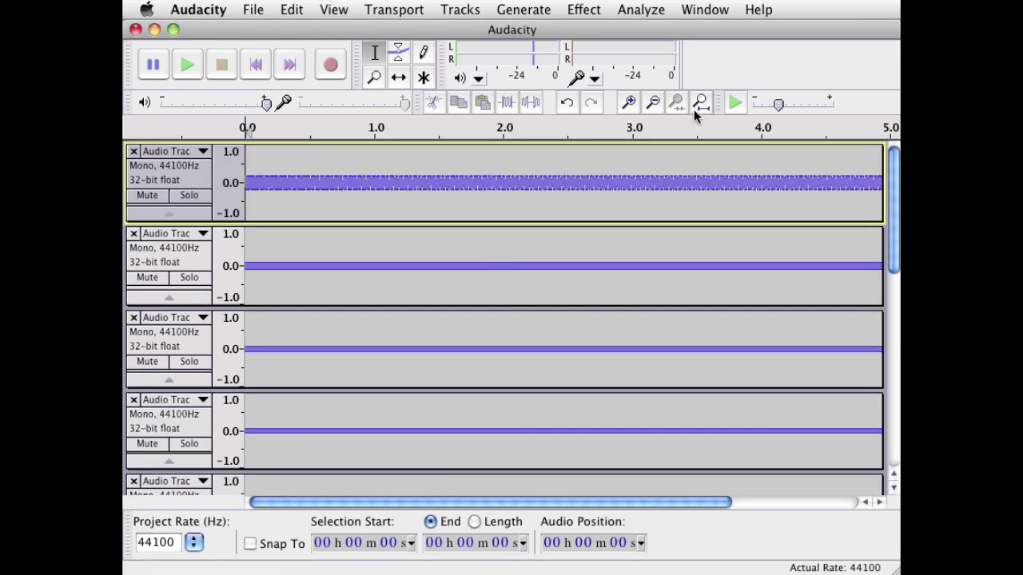
click(630, 101)
click(630, 101)
click(630, 102)
click(630, 102)
click(630, 101)
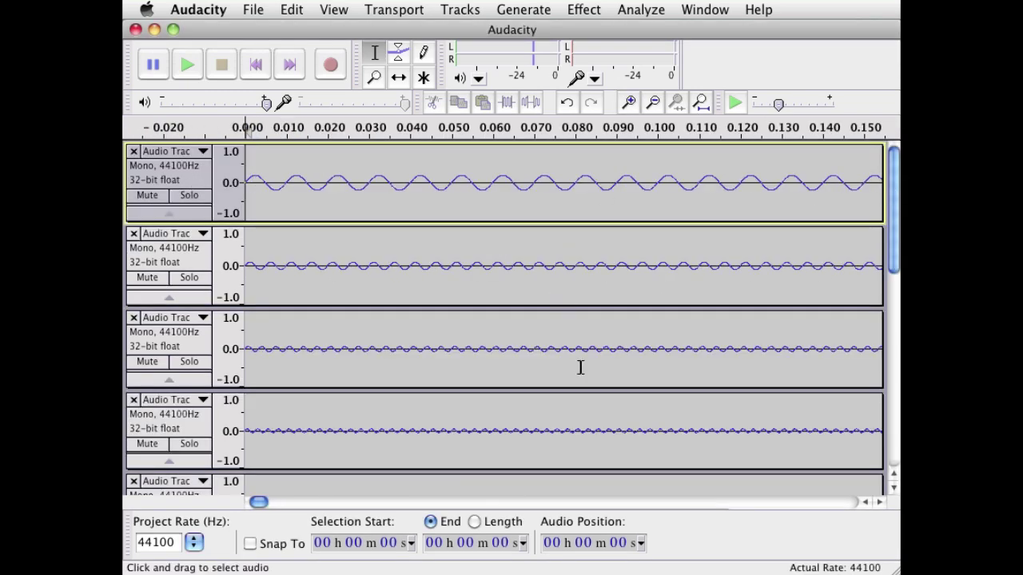
mouse_move(899, 209)
mouse_down()
mouse_move(884, 423)
mouse_move(892, 200)
mouse_up()
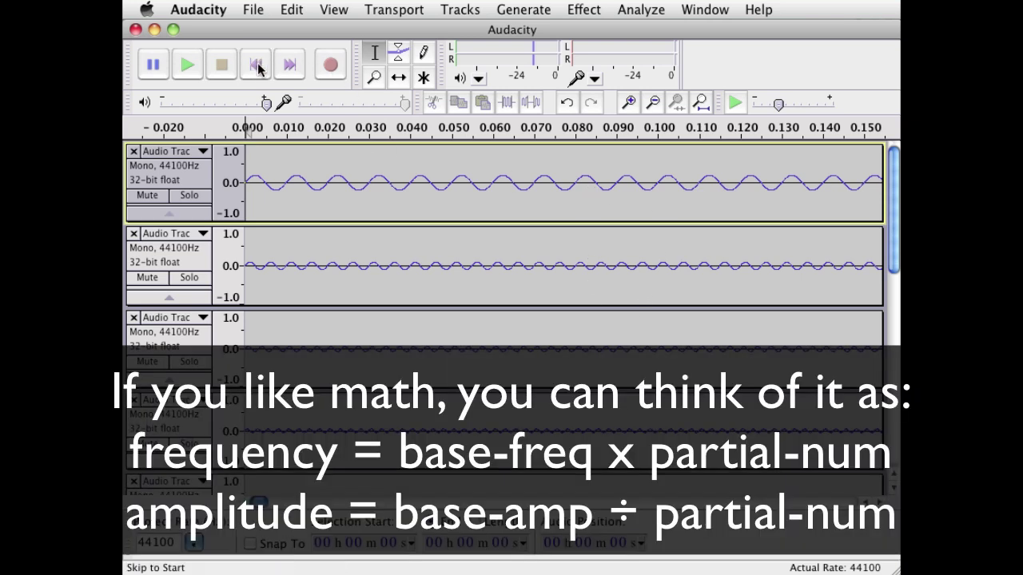
click(201, 67)
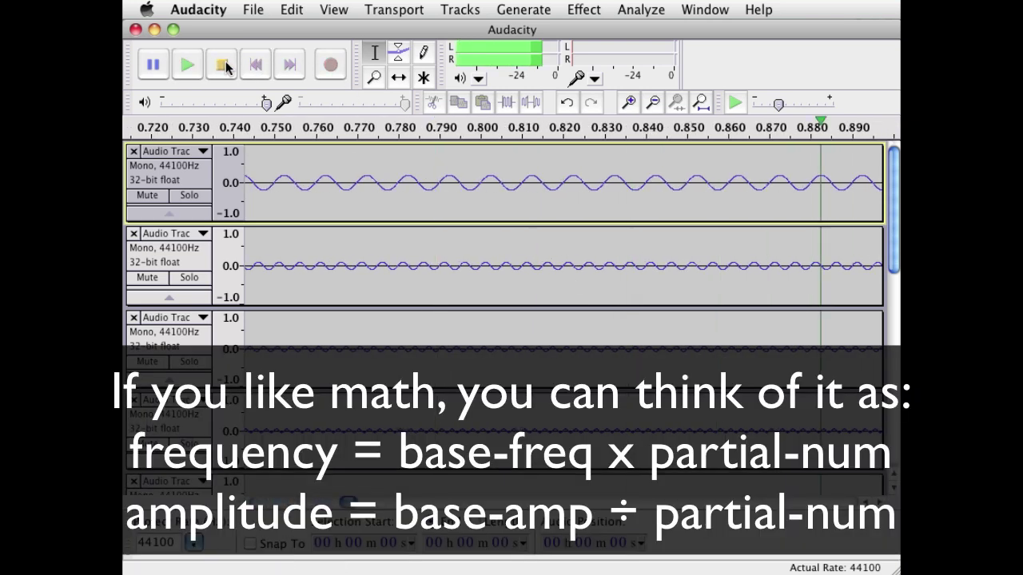
click(224, 66)
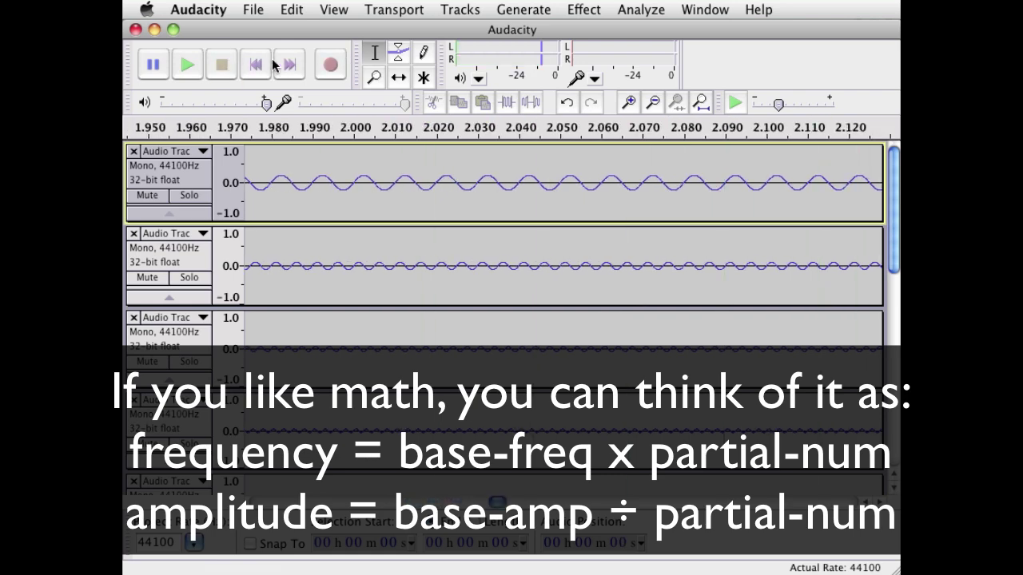
click(257, 64)
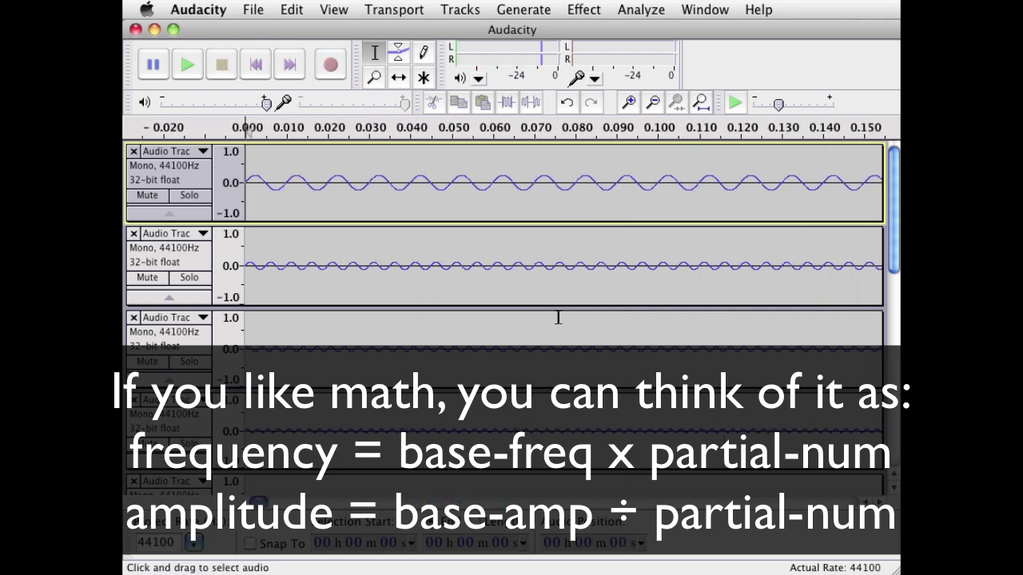
Step: Select all partial tracks, Mix and Render them into one sawtooth track, and play it
key(super+a)
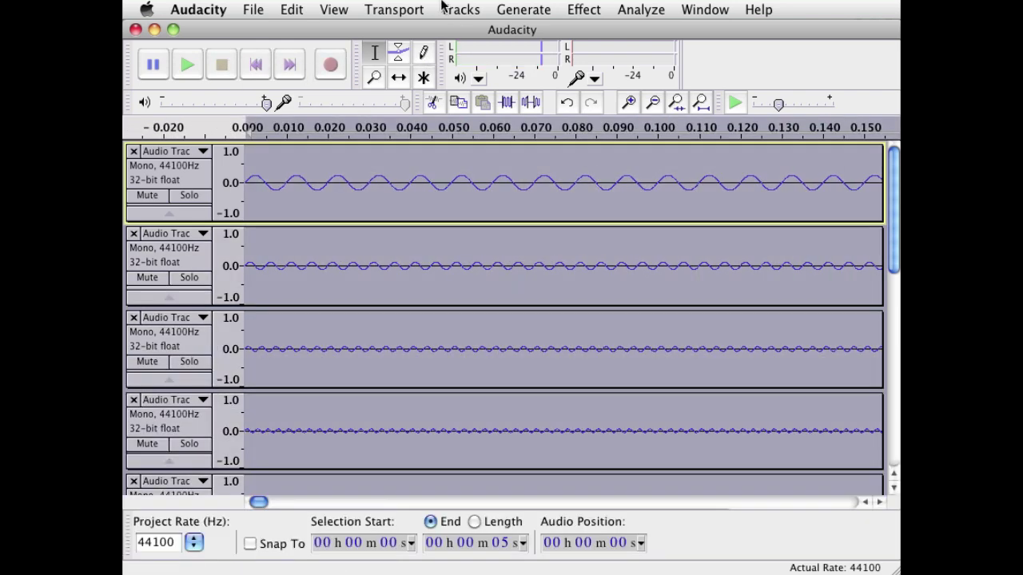
click(334, 9)
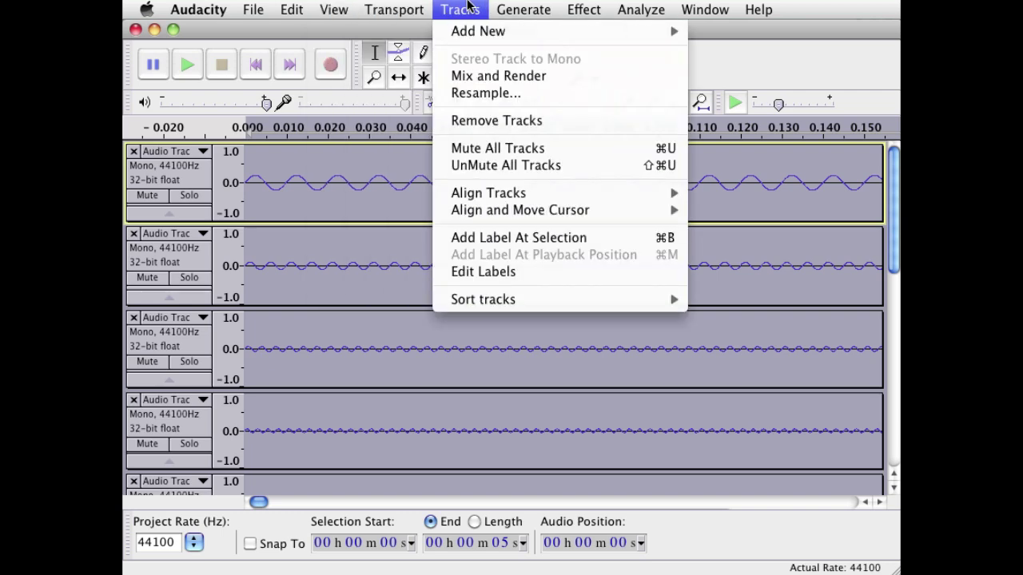
click(491, 73)
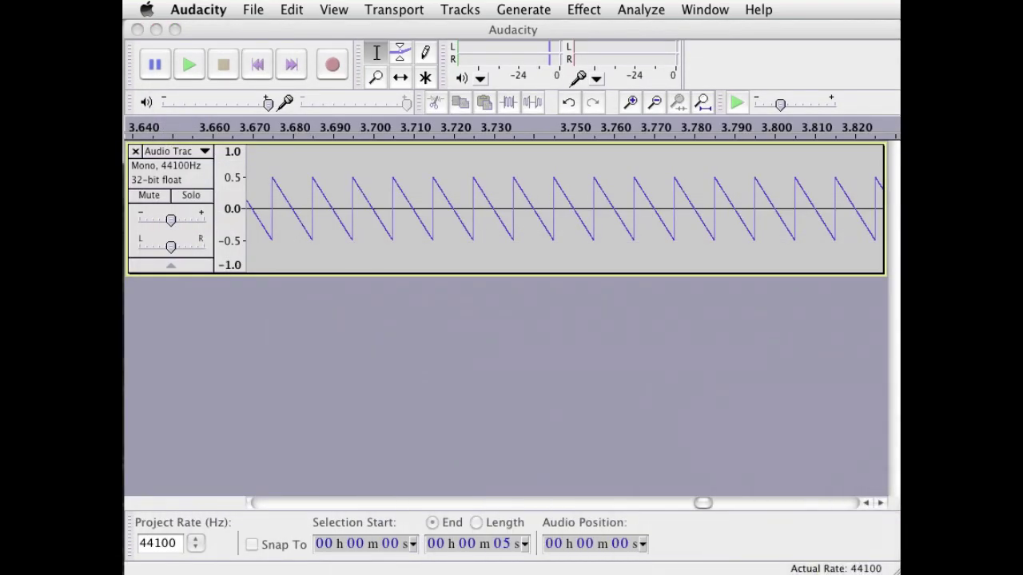
click(350, 52)
click(189, 66)
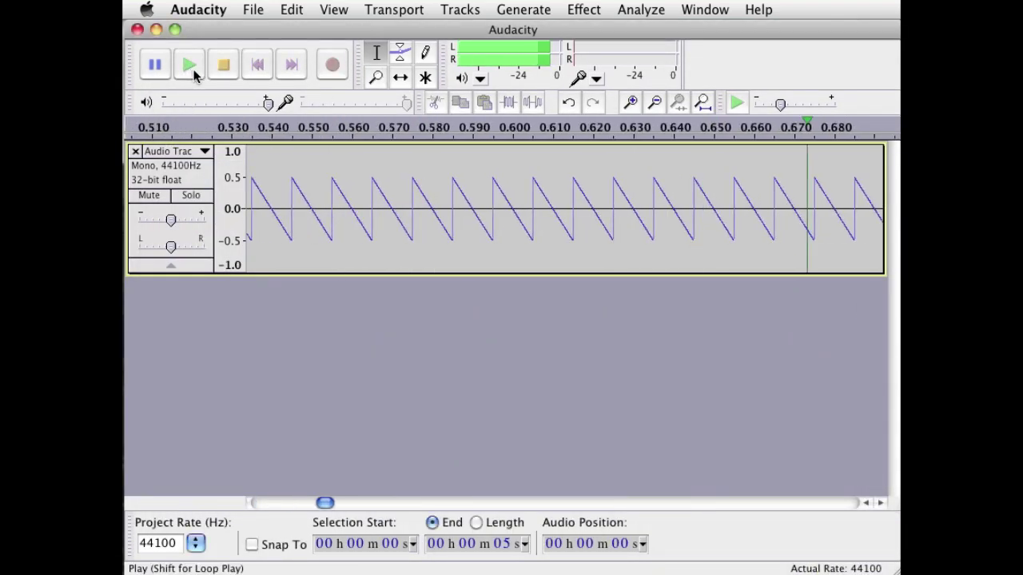
click(224, 67)
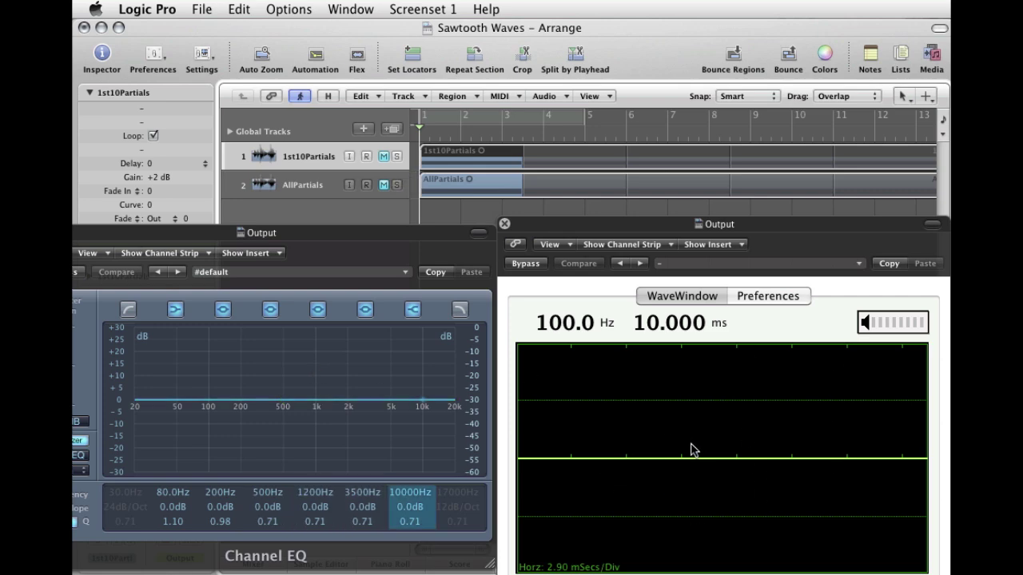
Step: Unmute the 1st10Partials track and play it on the oscilloscope and EQ analyzer
click(383, 155)
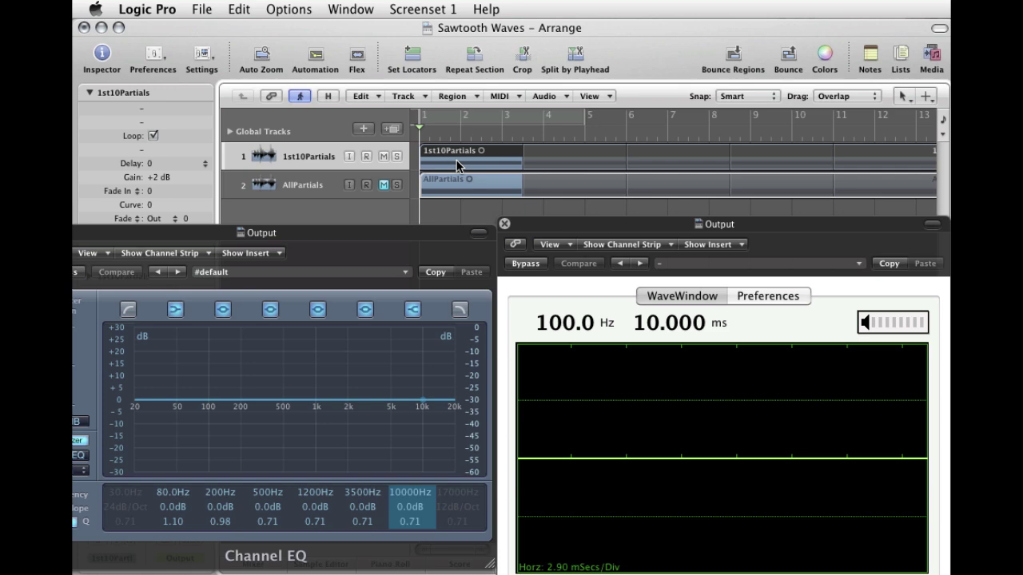
key(space)
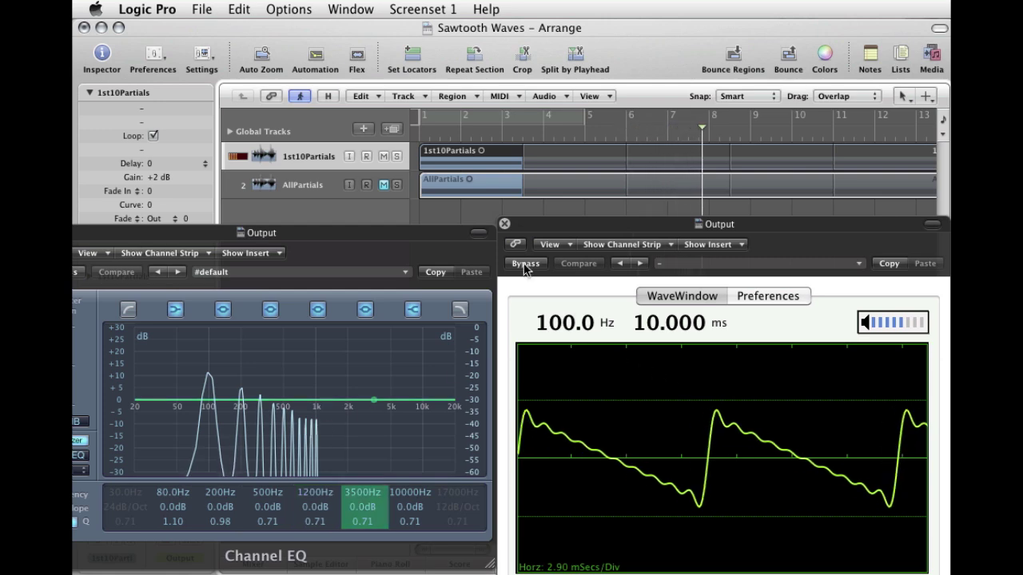
key(space)
Step: Swap to the AllPartials track and play it from the beginning
click(384, 156)
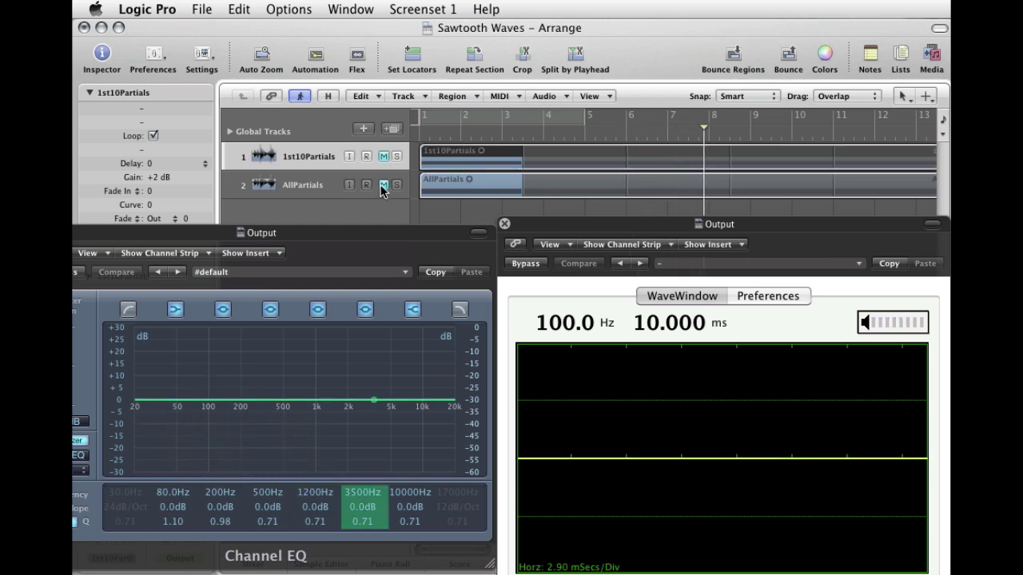
click(384, 185)
key(Return)
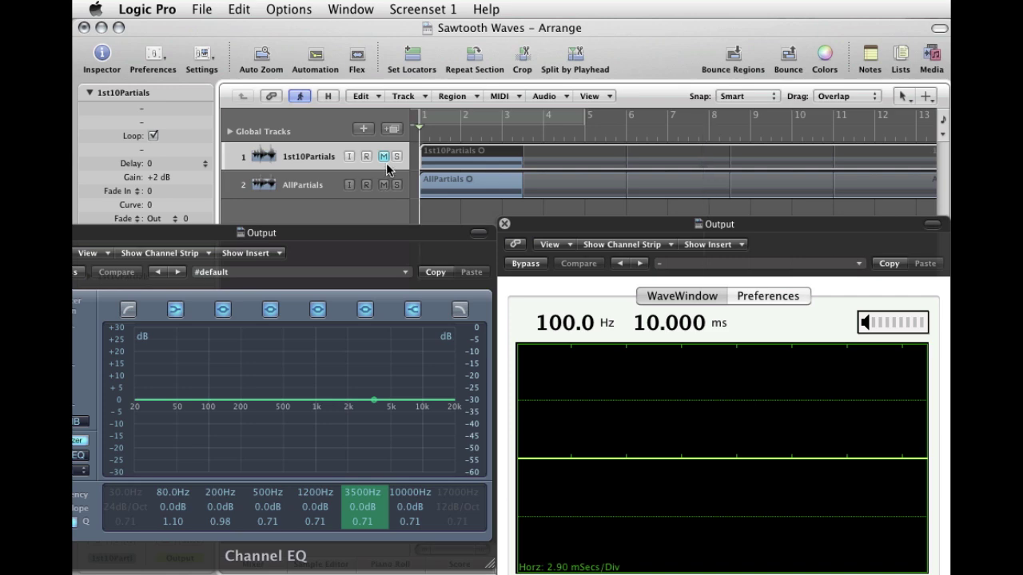
key(space)
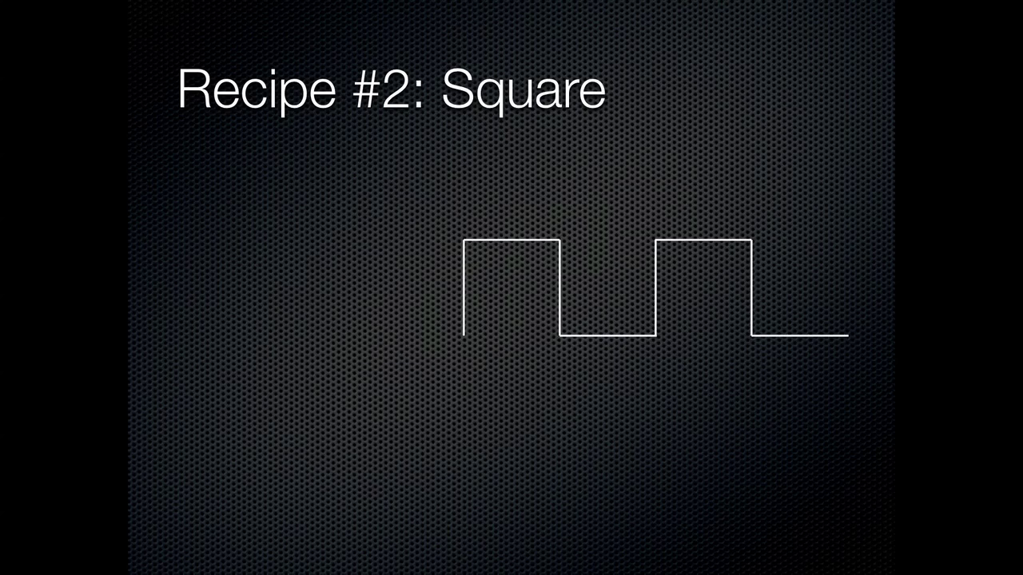
Step: Build in the square recipe bullets: fundamental, 3x at 1/3, 5x at 1/5, and the rest
key(Right)
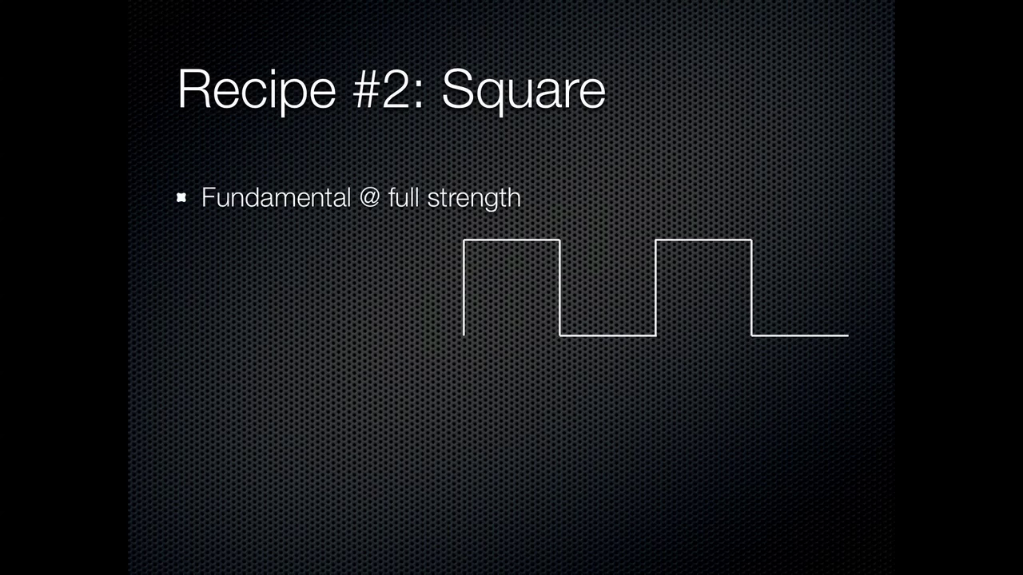
key(Right)
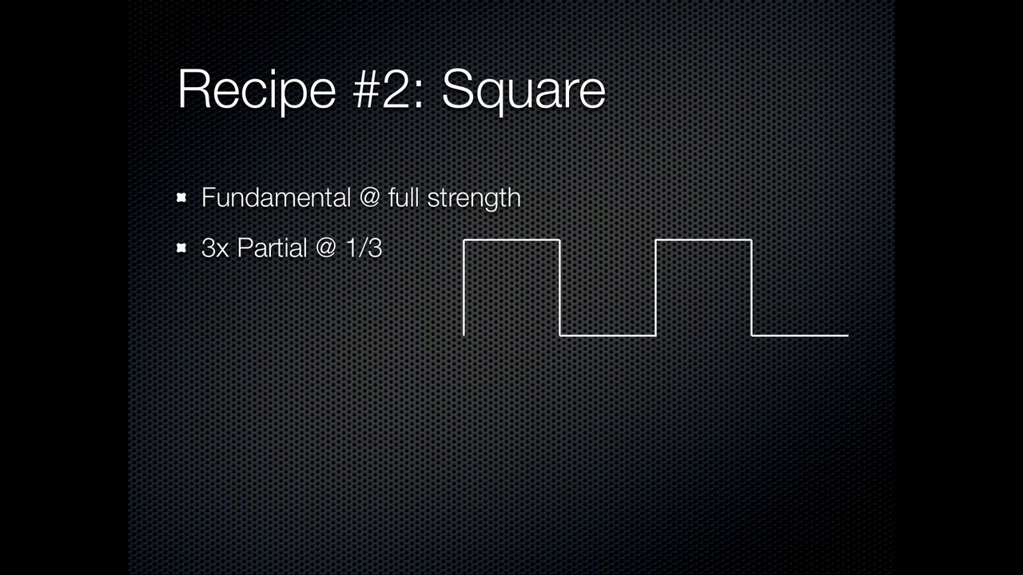
key(Right)
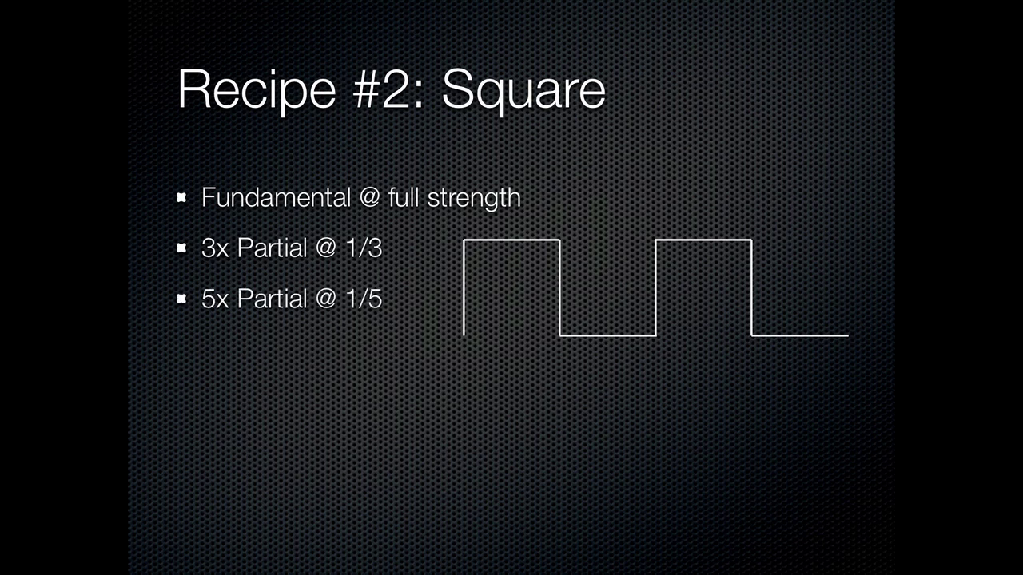
key(Right)
key(Right)
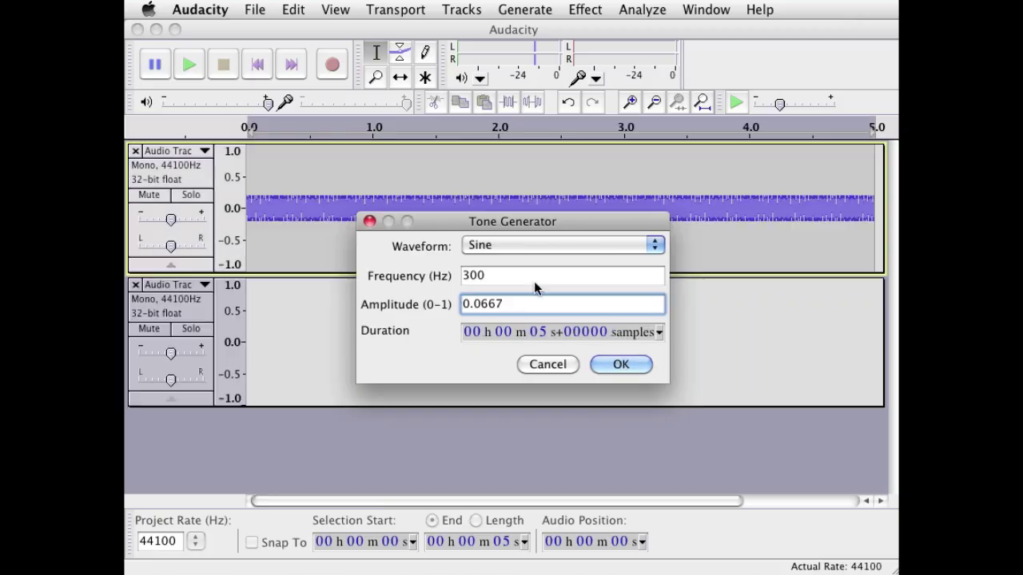
Step: Generate the odd sine partials at 300, 700 and 900 Hz with reciprocal amplitudes
click(493, 276)
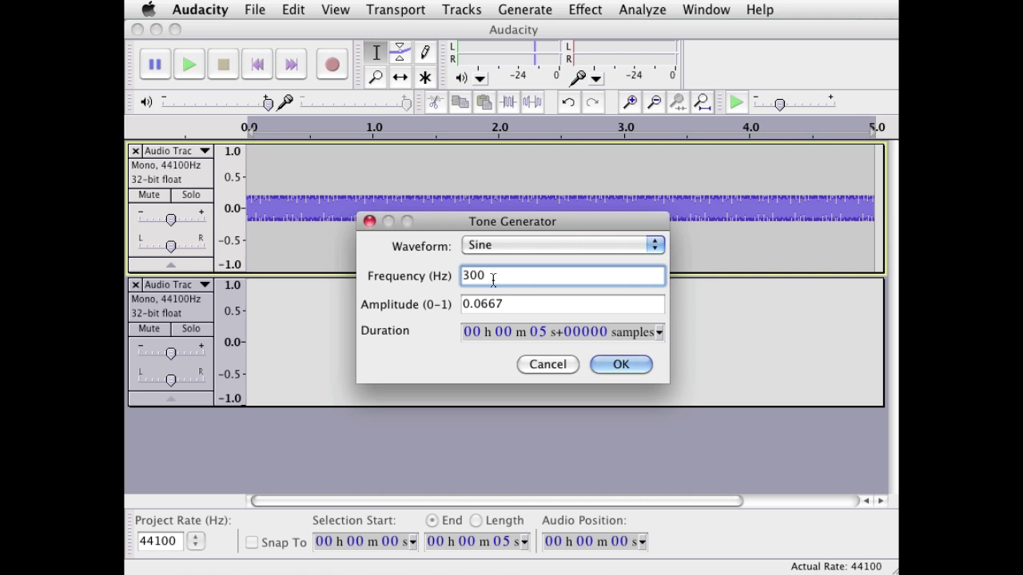
click(624, 366)
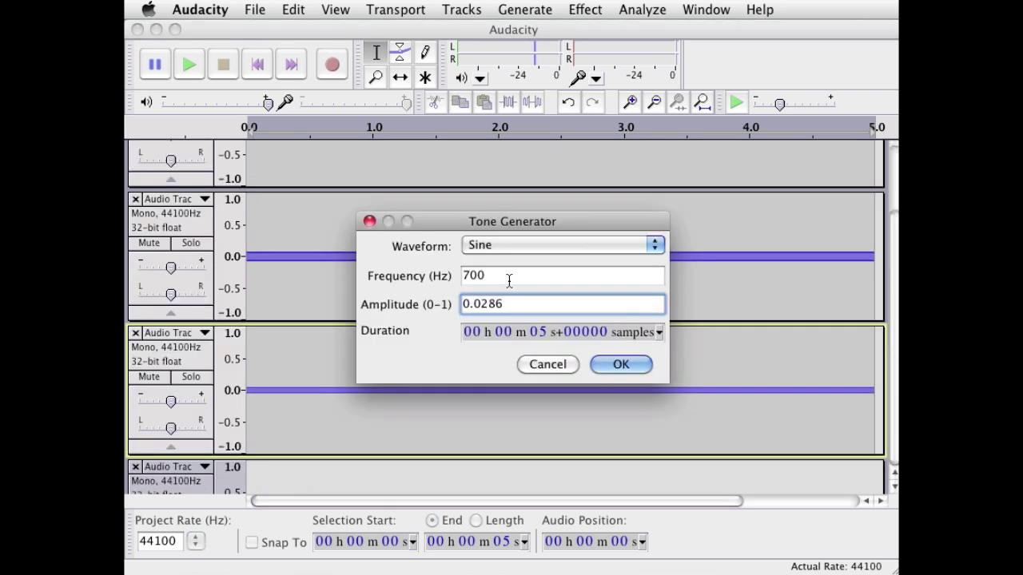
click(613, 365)
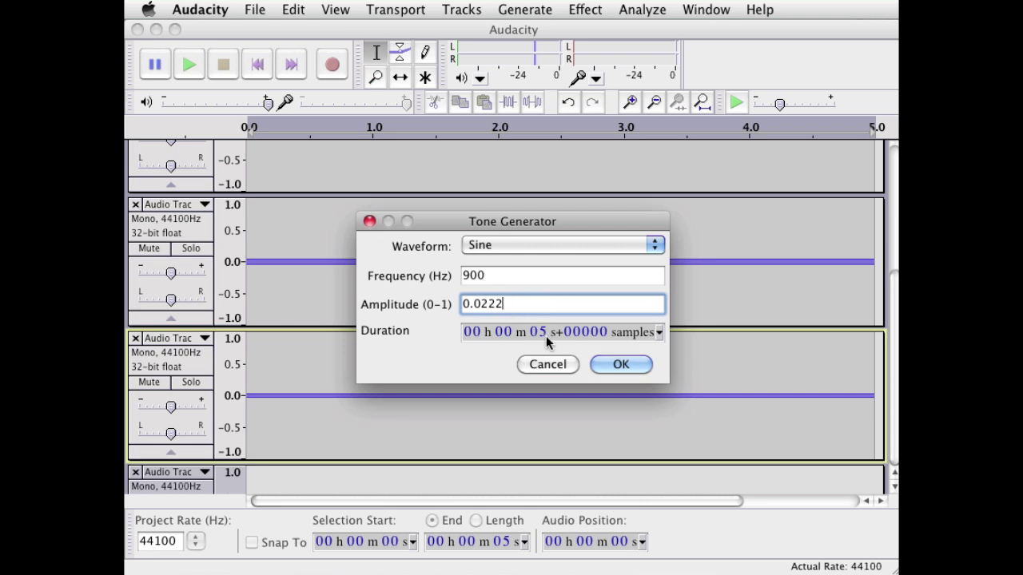
click(623, 364)
Step: Play back the stacked partials, stop, and select all tracks
click(184, 63)
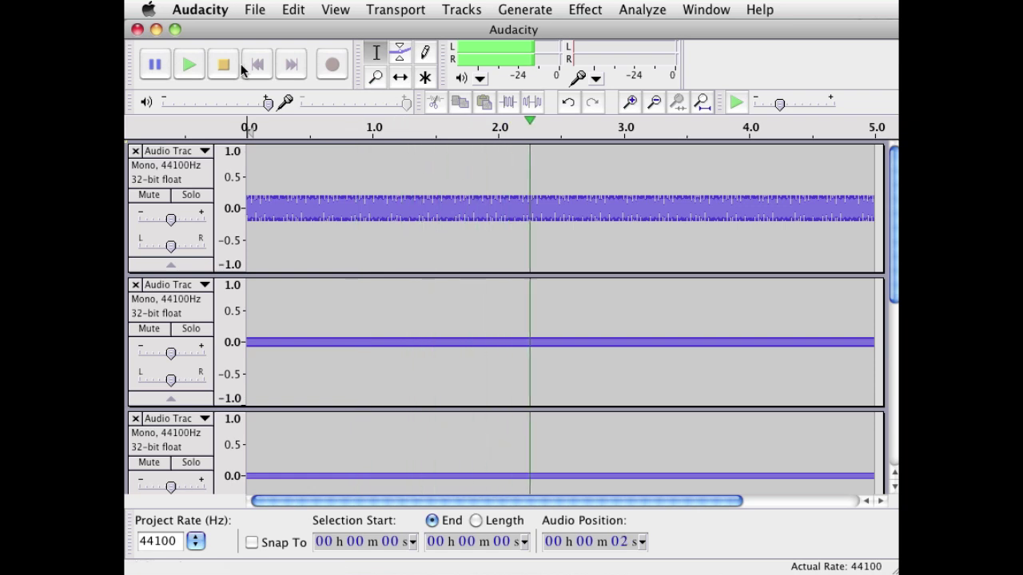
click(224, 63)
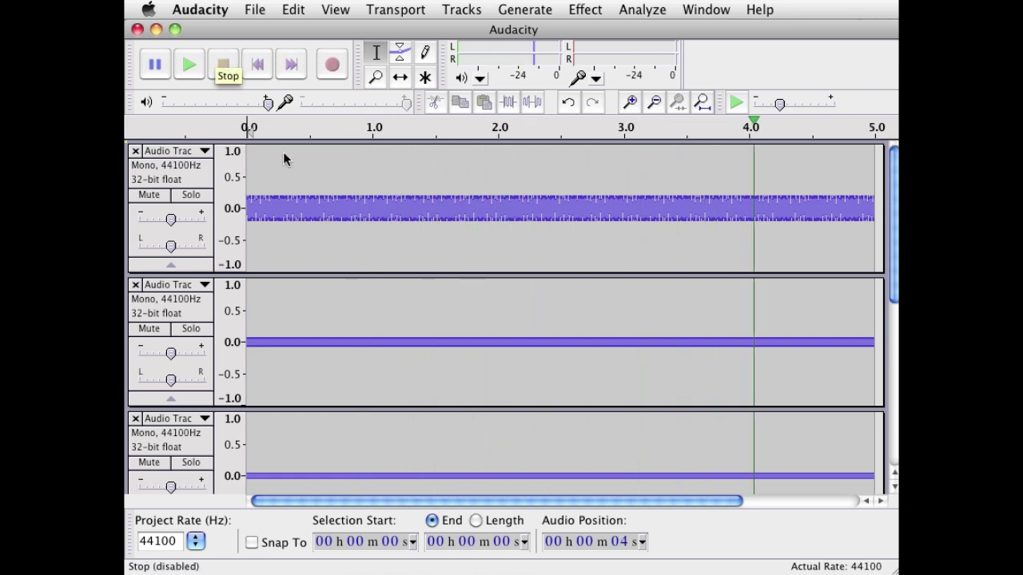
key(super+a)
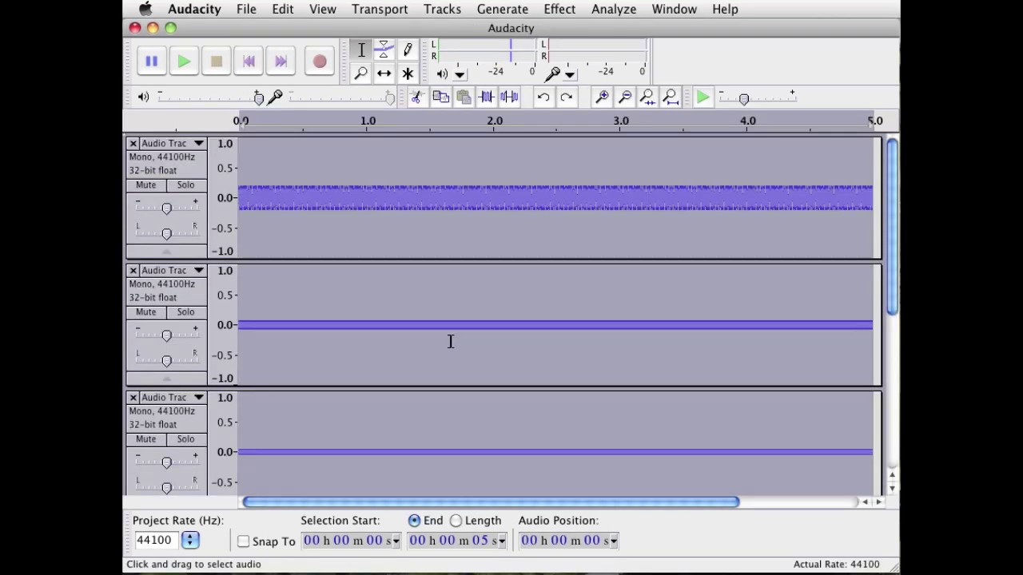
Step: Mix and Render the odd partials into one track, zoom in on its square-like waveform, and play it
click(444, 9)
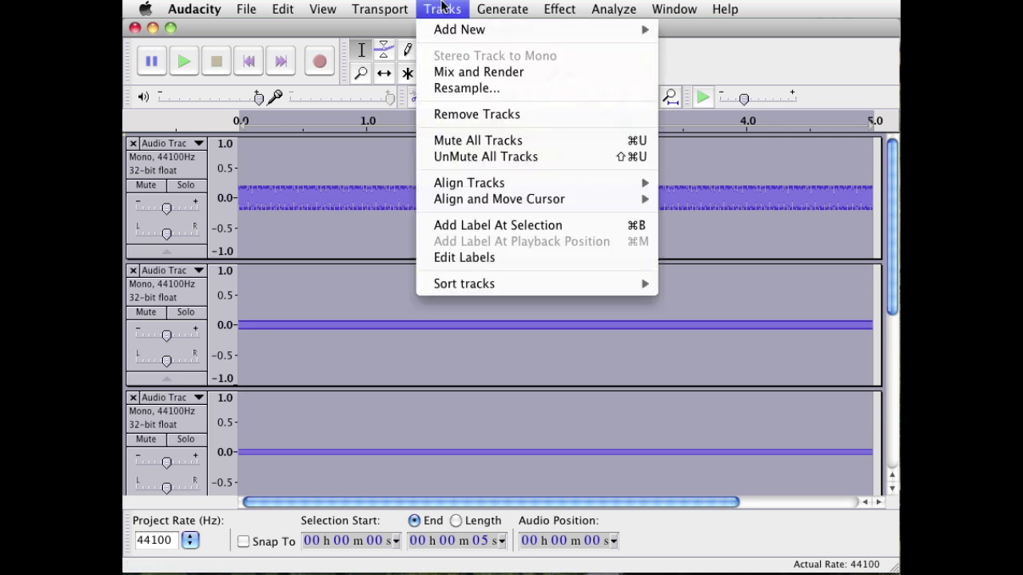
click(448, 71)
click(604, 97)
click(604, 97)
click(603, 96)
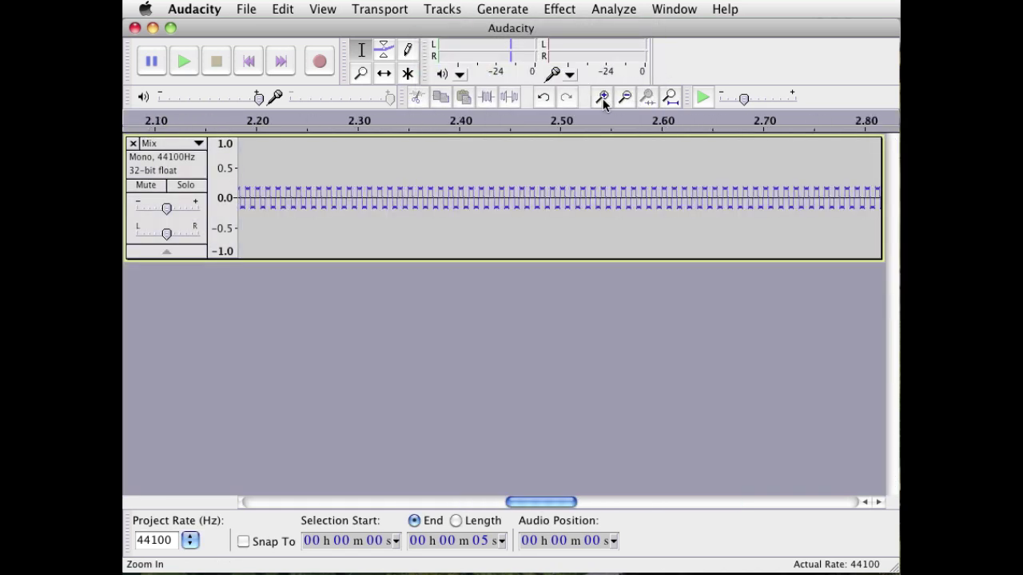
click(603, 96)
click(603, 96)
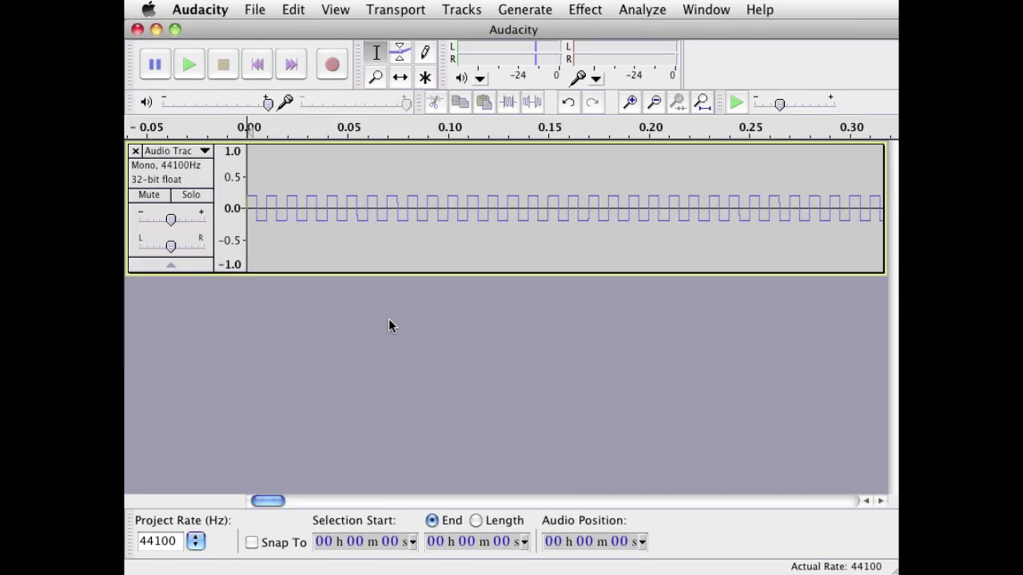
key(space)
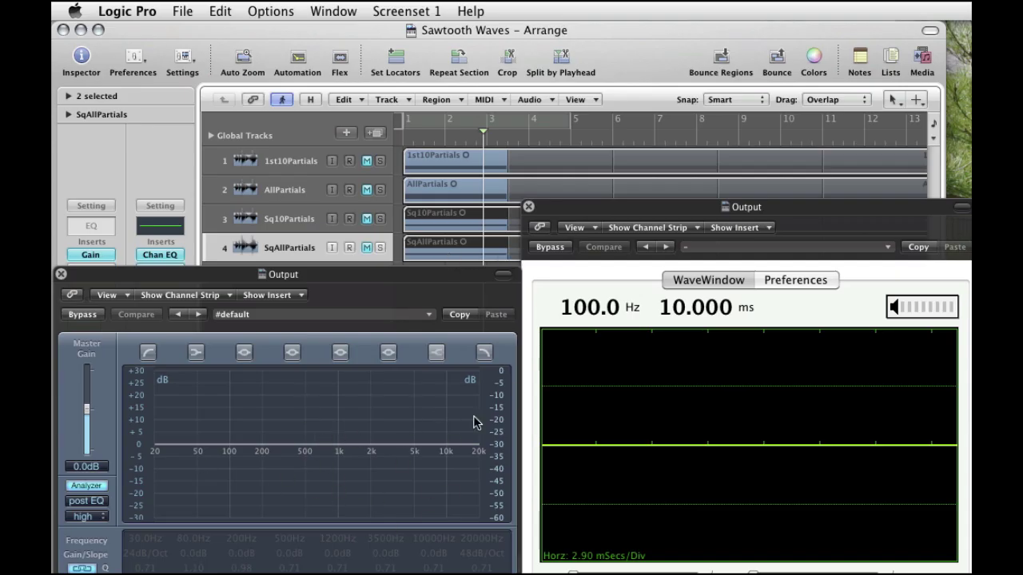
Step: Play the unmuted Sq10Partials track, then mute it and unmute SqAllPartials
click(366, 219)
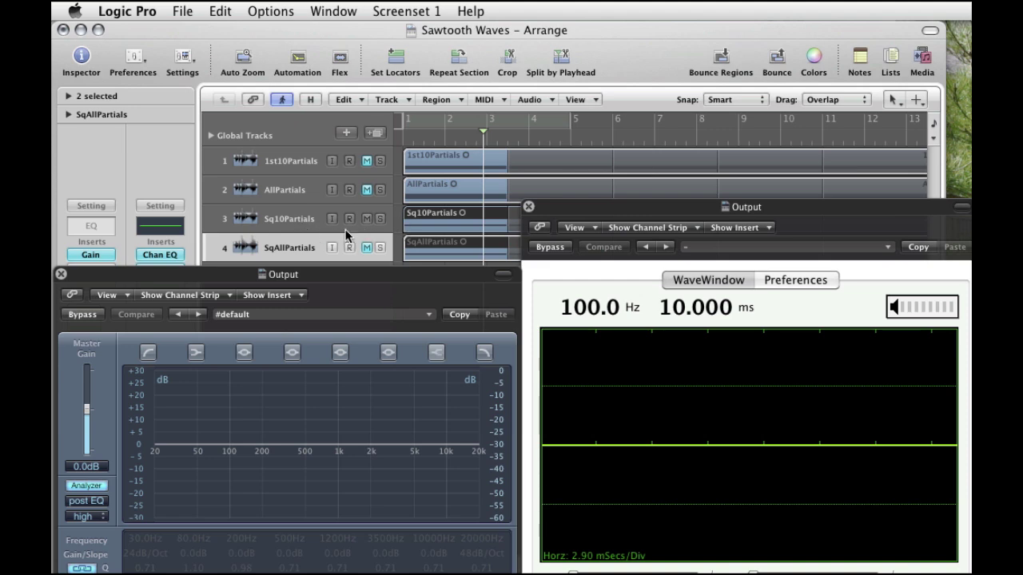
key(space)
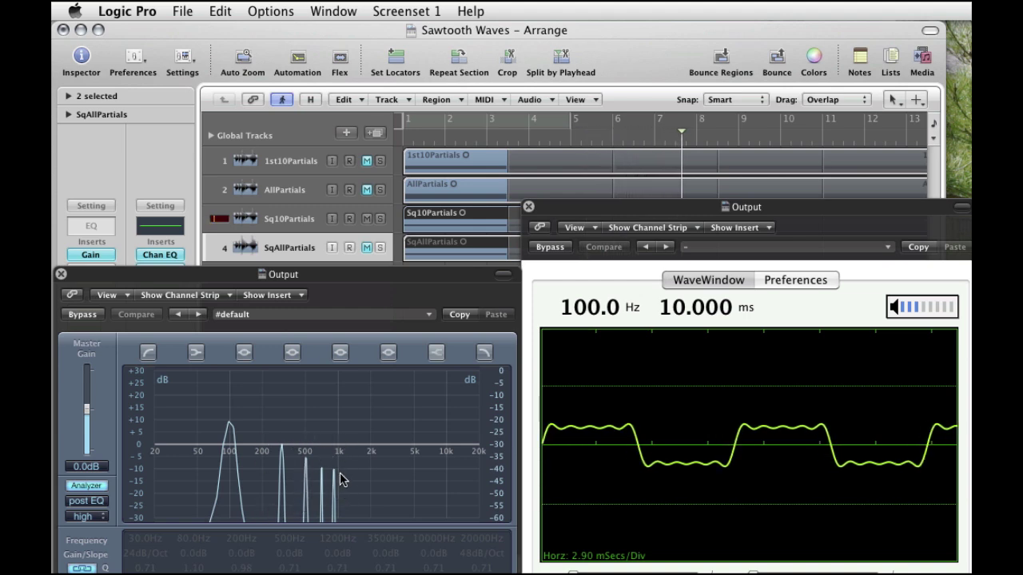
click(367, 219)
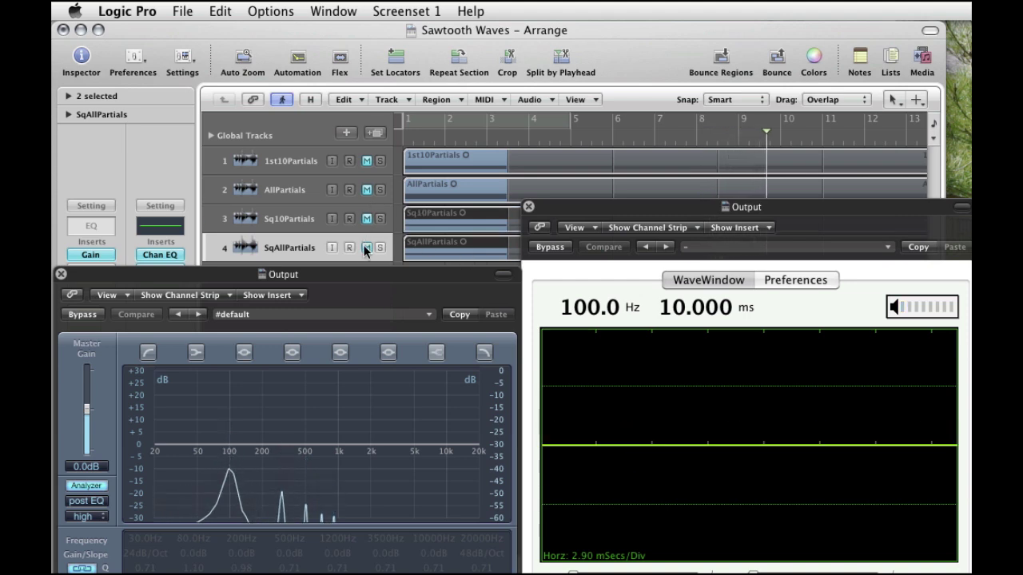
click(367, 247)
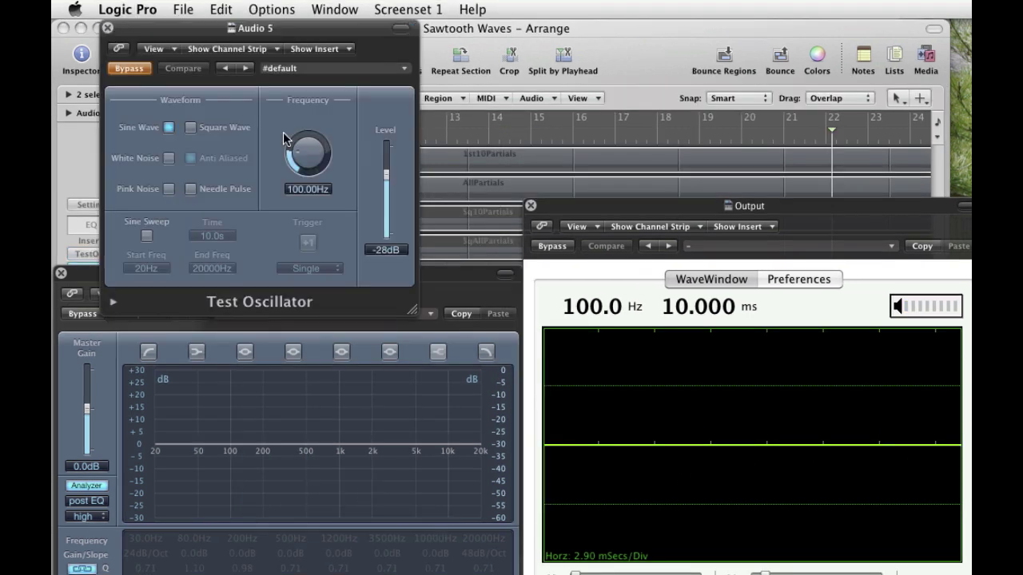
Step: Turn on the 100 Hz sine test oscillator and raise its level from -22 dB to -1 dB so it clips
click(140, 67)
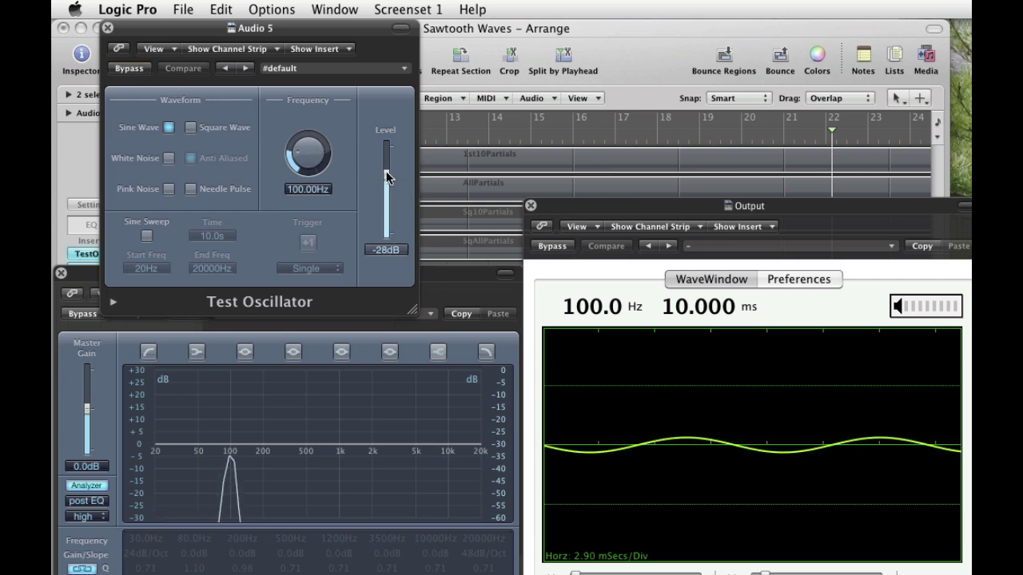
drag(387, 178, 387, 162)
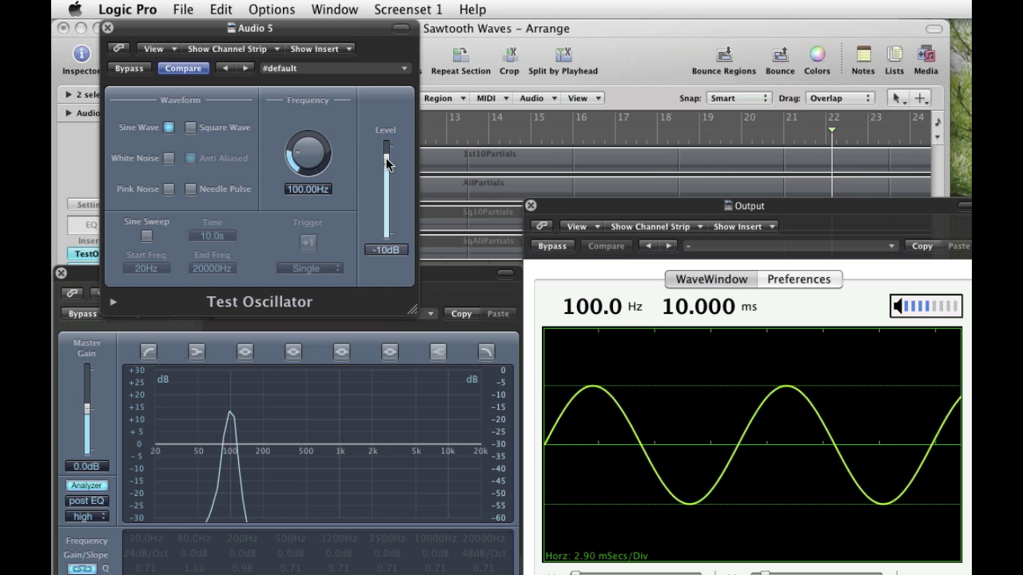
drag(387, 164, 387, 155)
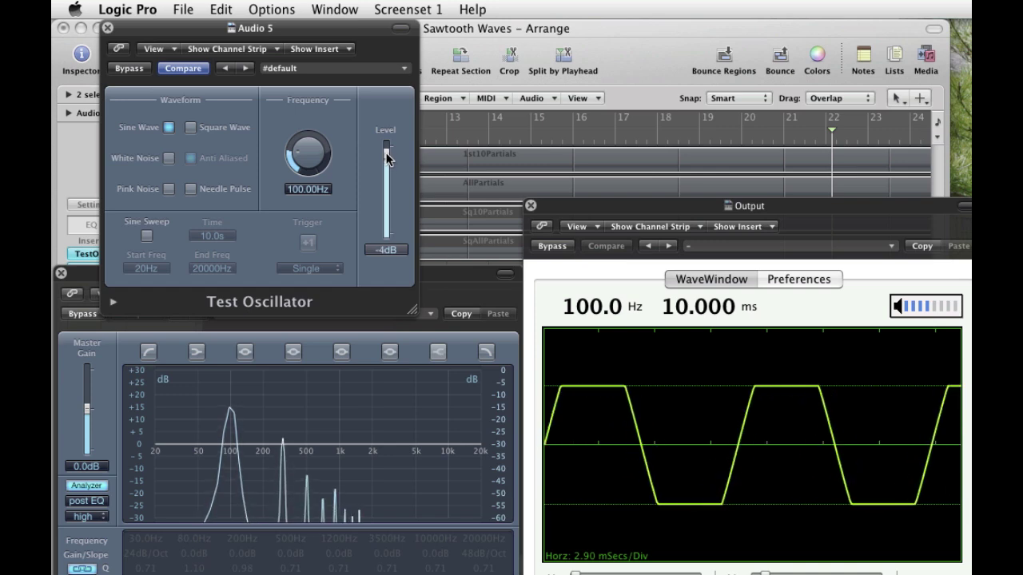